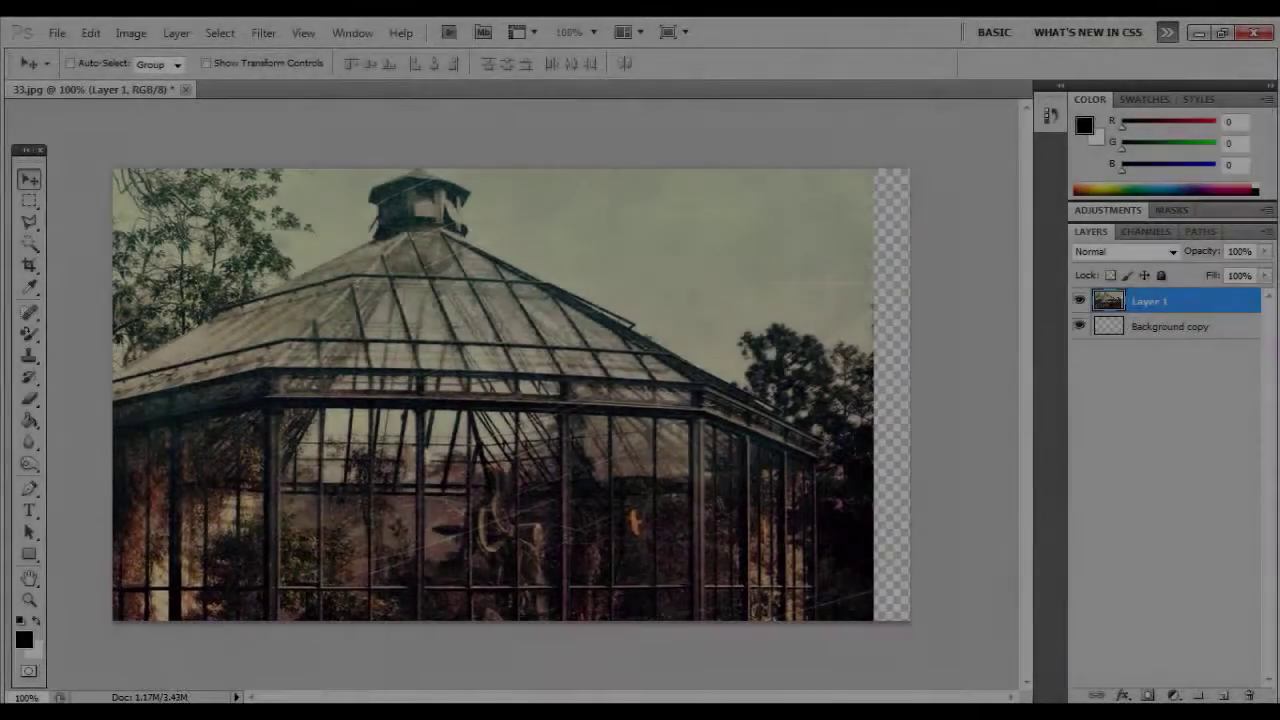
- Rotate the greenhouse photo 90° clockwise and commit the flipped mirror copy
{"action": "key", "text": "ctrl+t"}
{"action": "right_click", "coordinate": [543, 294]}
{"action": "left_click", "coordinate": [600, 509]}
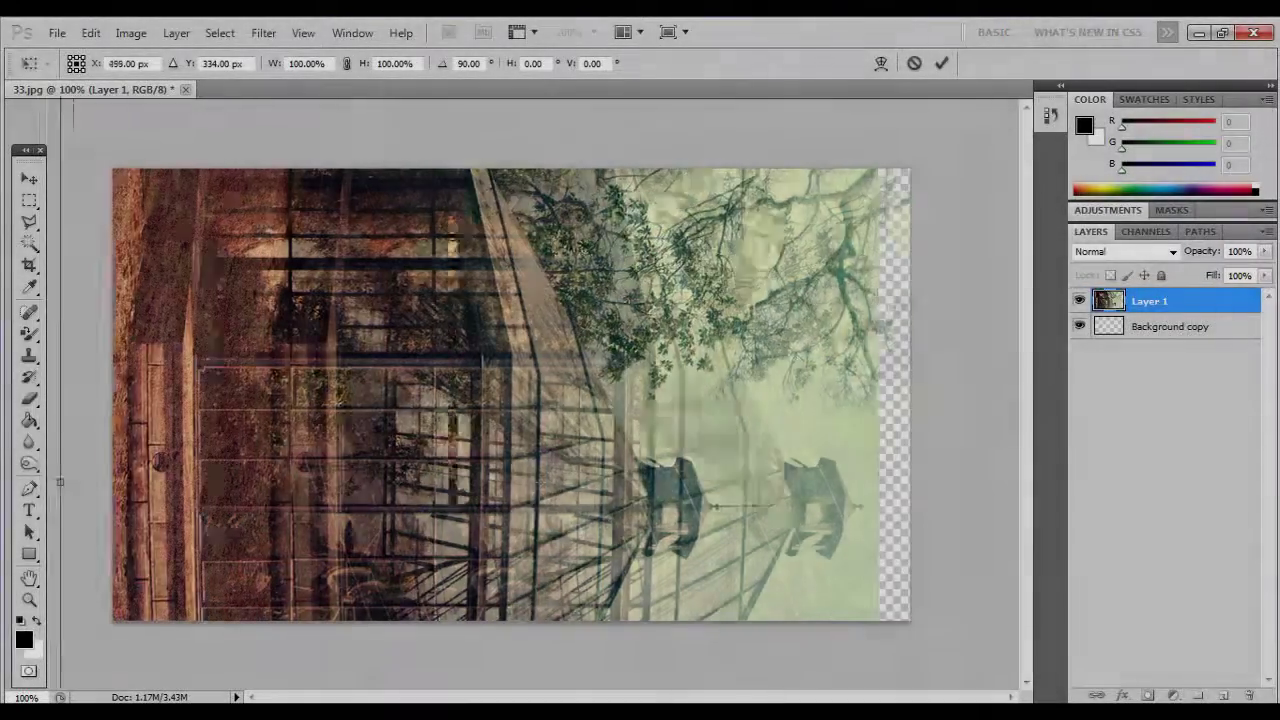
{"action": "key", "text": "Return"}
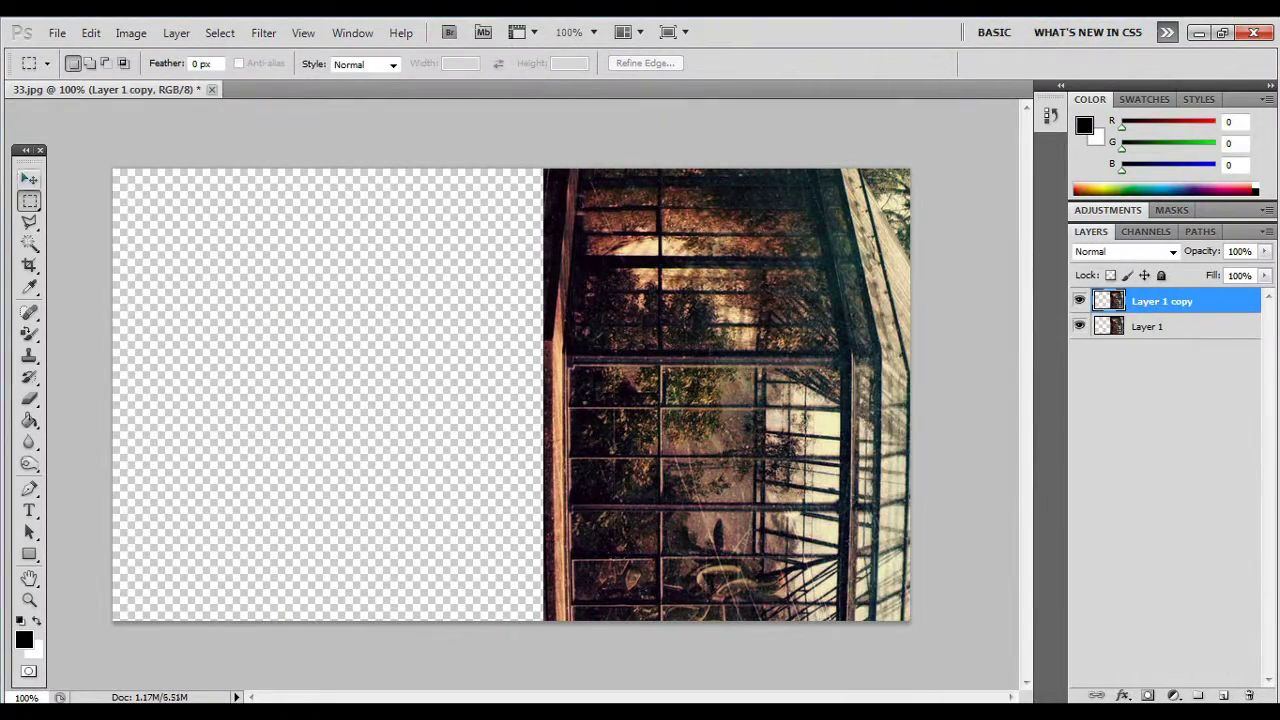
{"action": "key", "text": "Return"}
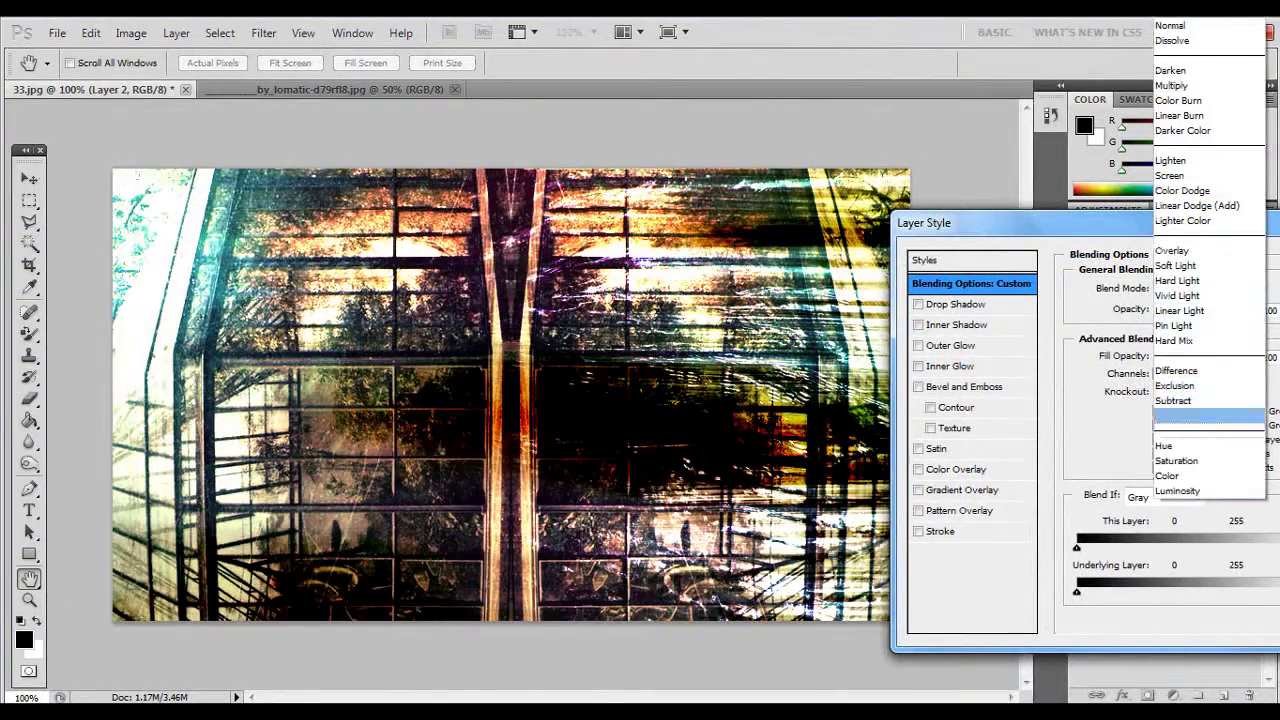
- Keep the overlay layer in Divide at 75% opacity, then open the face photo
{"action": "key", "text": "Return"}
{"action": "key", "text": "alt+Down"}
{"action": "key", "text": "Up"}
{"action": "key", "text": "Up"}
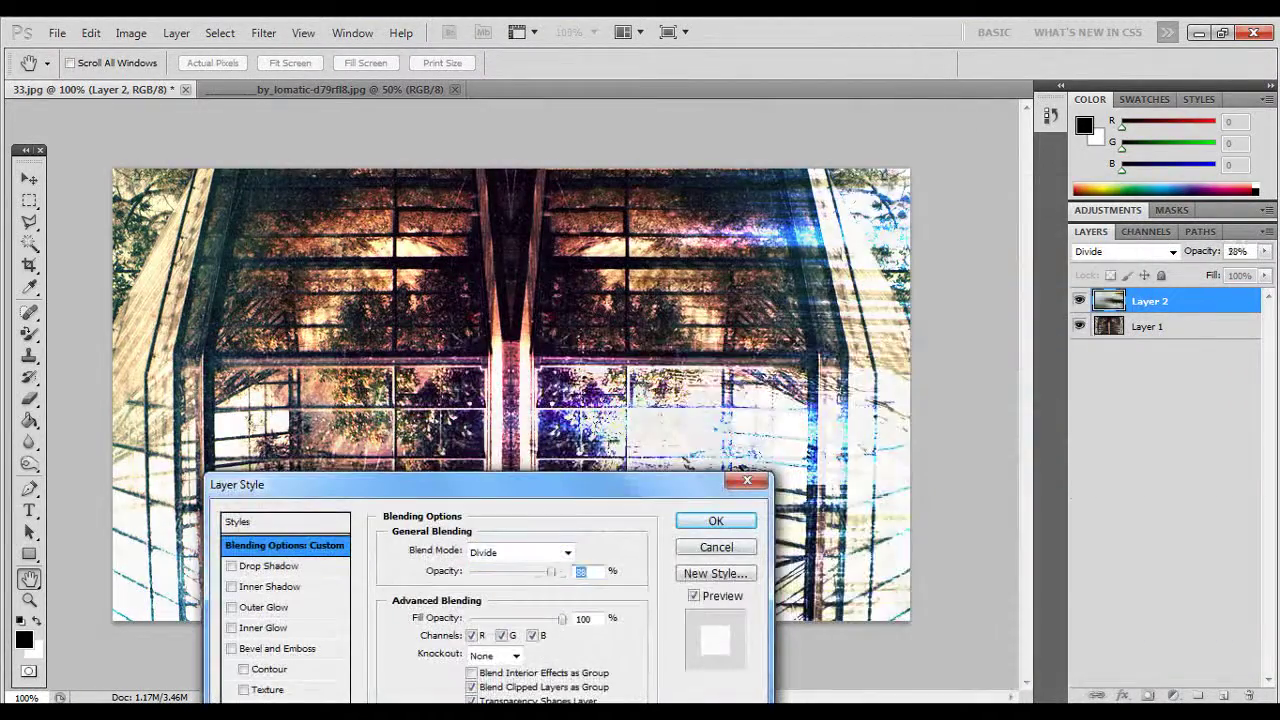
{"action": "type", "text": "75"}
{"action": "key", "text": "Return"}
{"action": "key", "text": "v"}
{"action": "key", "text": "ctrl+o"}
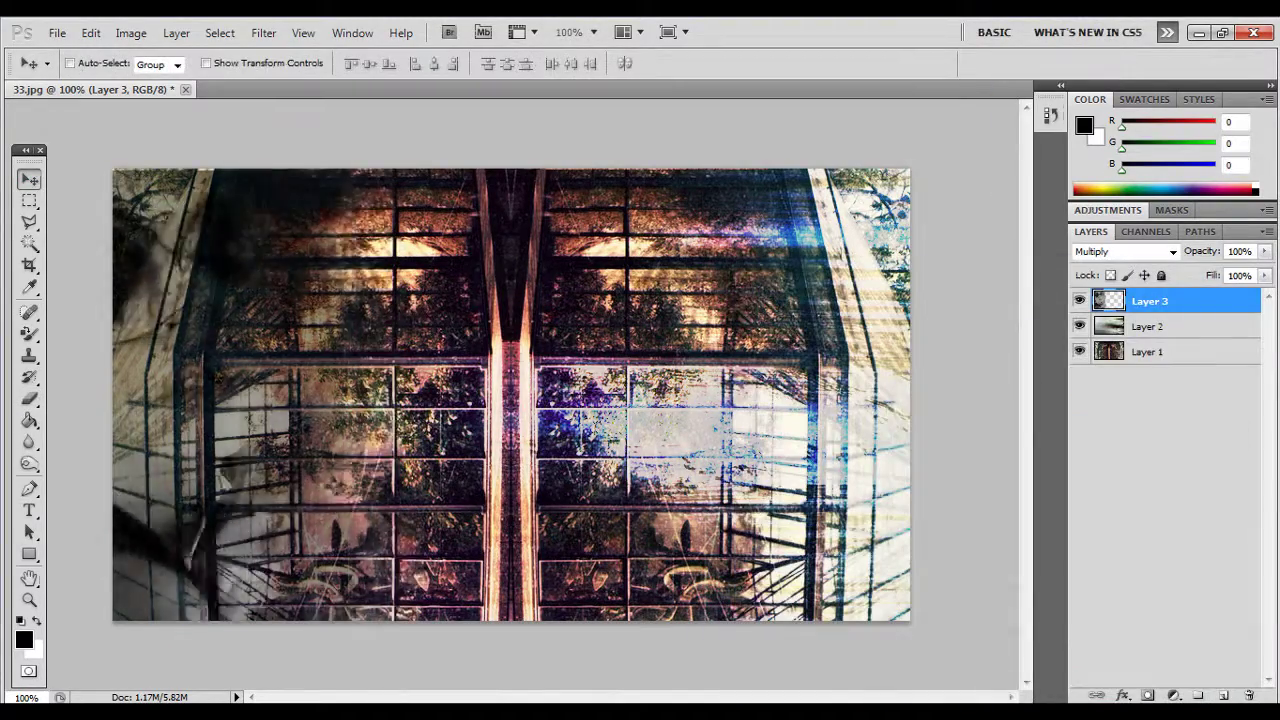
- Set Layer 3 to Hard Light at full opacity after previewing Darken and other modes
{"action": "right_click", "coordinate": [1150, 301]}
{"action": "left_click", "coordinate": [956, 284]}
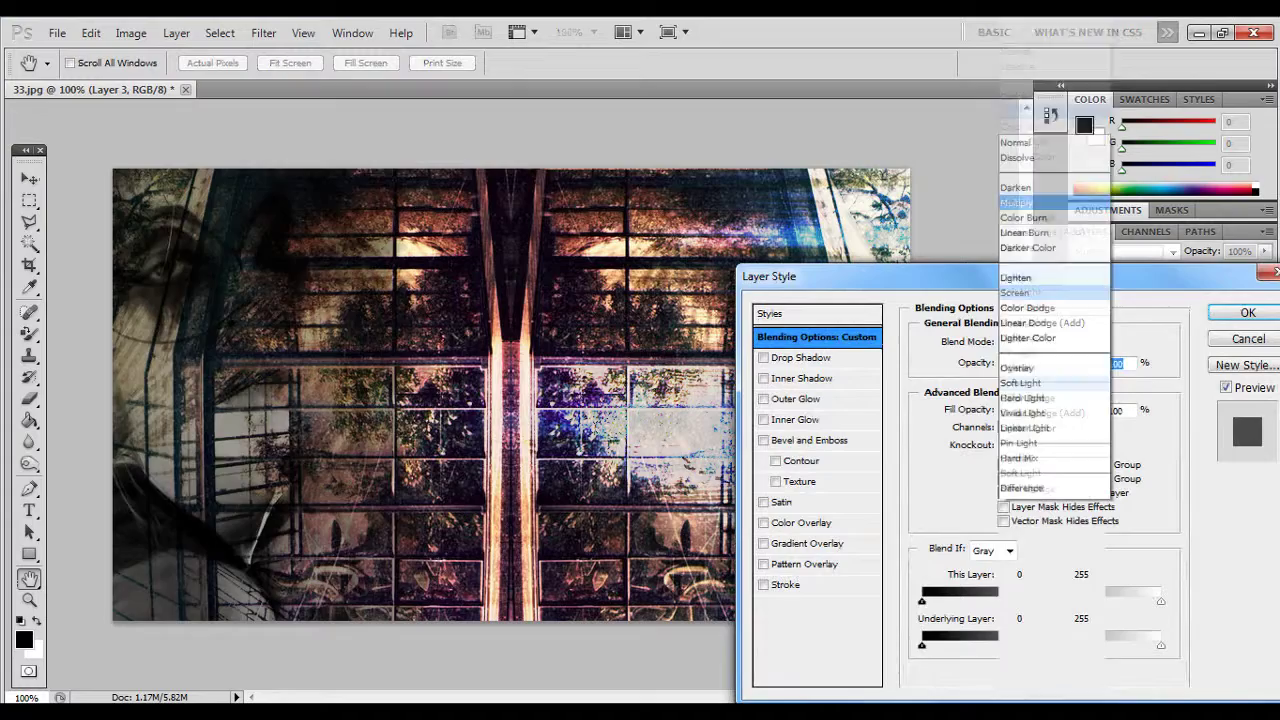
{"action": "key", "text": "Up"}
{"action": "key", "text": "Up"}
{"action": "key", "text": "Up"}
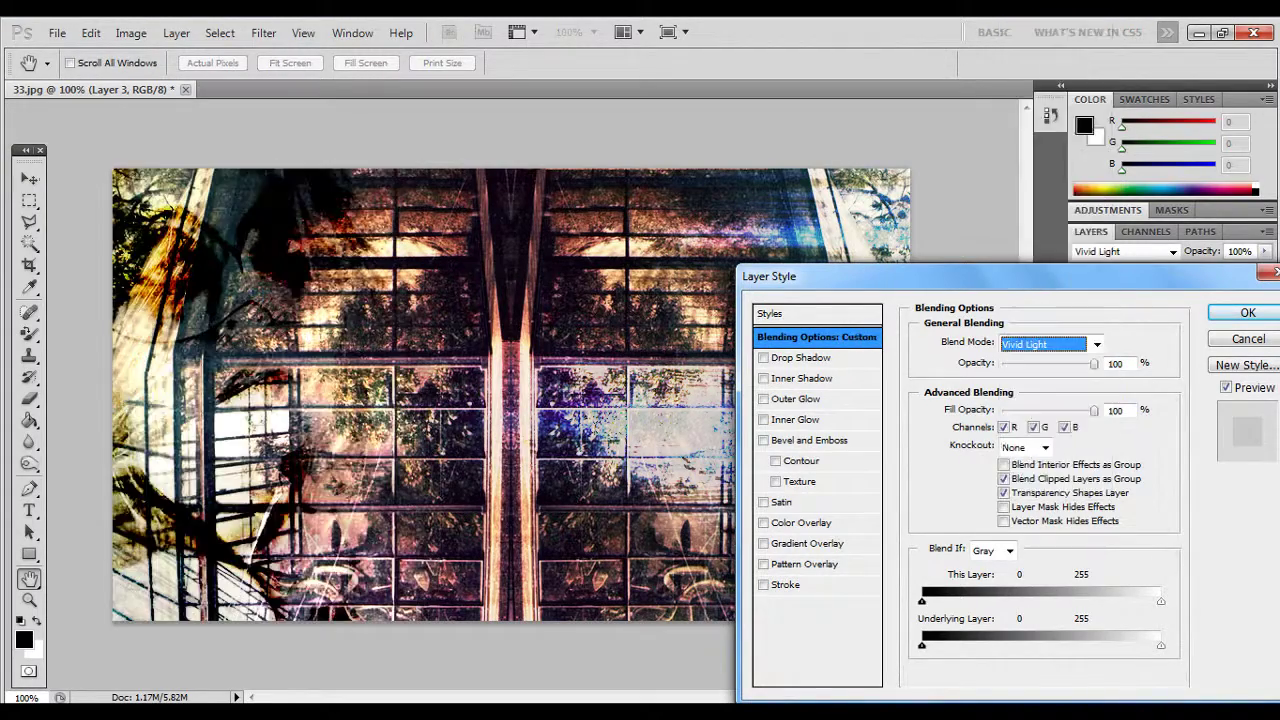
{"action": "key", "text": "Up"}
{"action": "key", "text": "Up"}
{"action": "key", "text": "Up"}
{"action": "key", "text": "Up"}
{"action": "key", "text": "Up"}
{"action": "key", "text": "Return"}
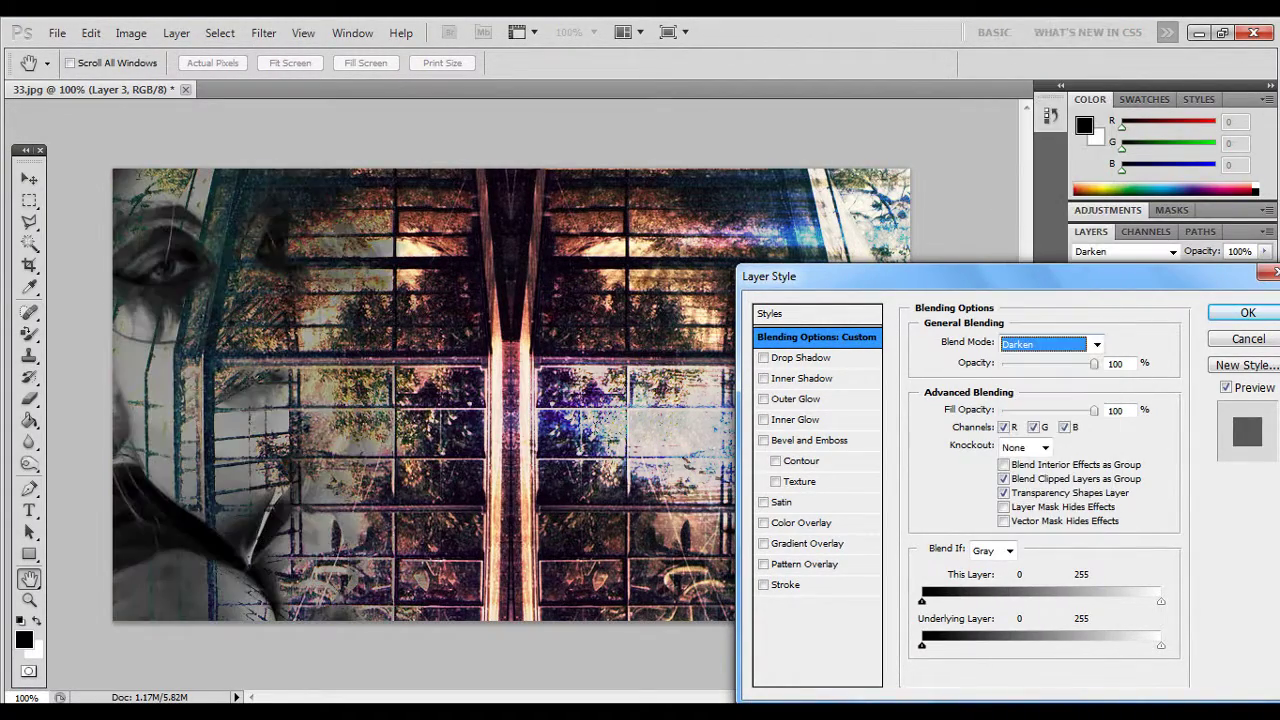
{"action": "key", "text": "Down"}
{"action": "key", "text": "Down"}
{"action": "key", "text": "Down"}
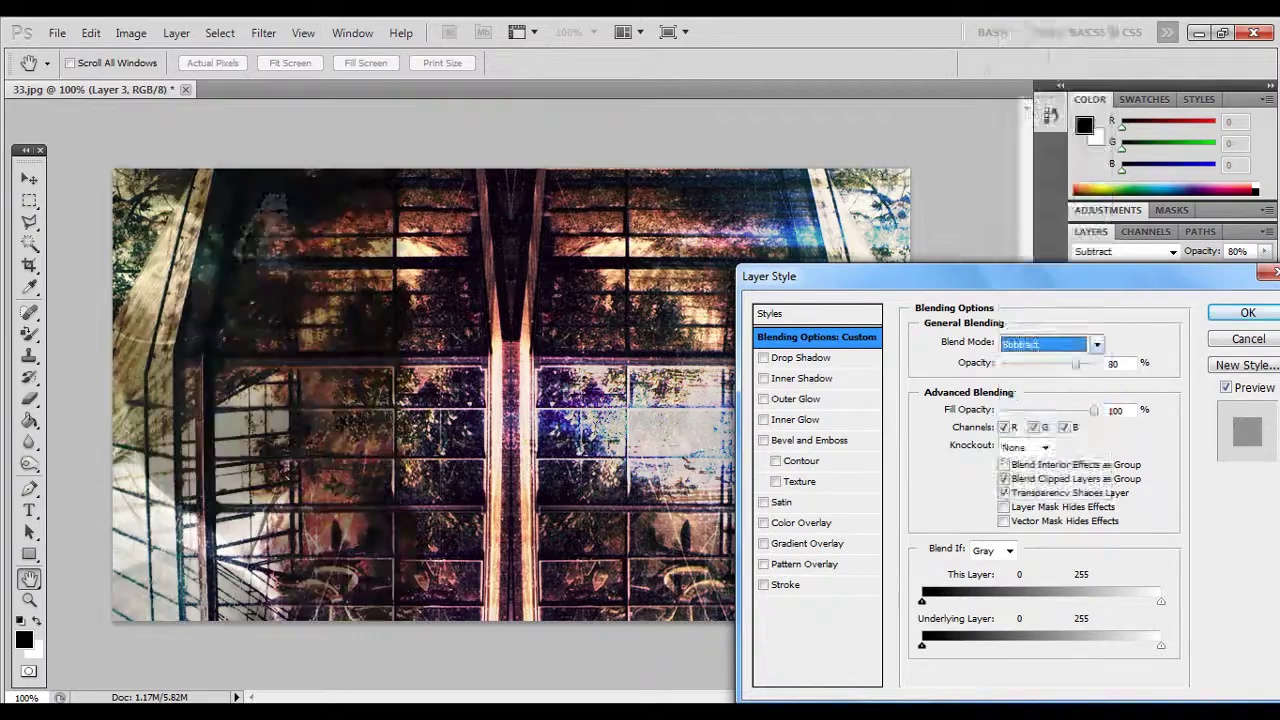
{"action": "key", "text": "Down"}
{"action": "key", "text": "Up"}
{"action": "key", "text": "Up"}
{"action": "key", "text": "Up"}
{"action": "key", "text": "Up"}
{"action": "key", "text": "Tab"}
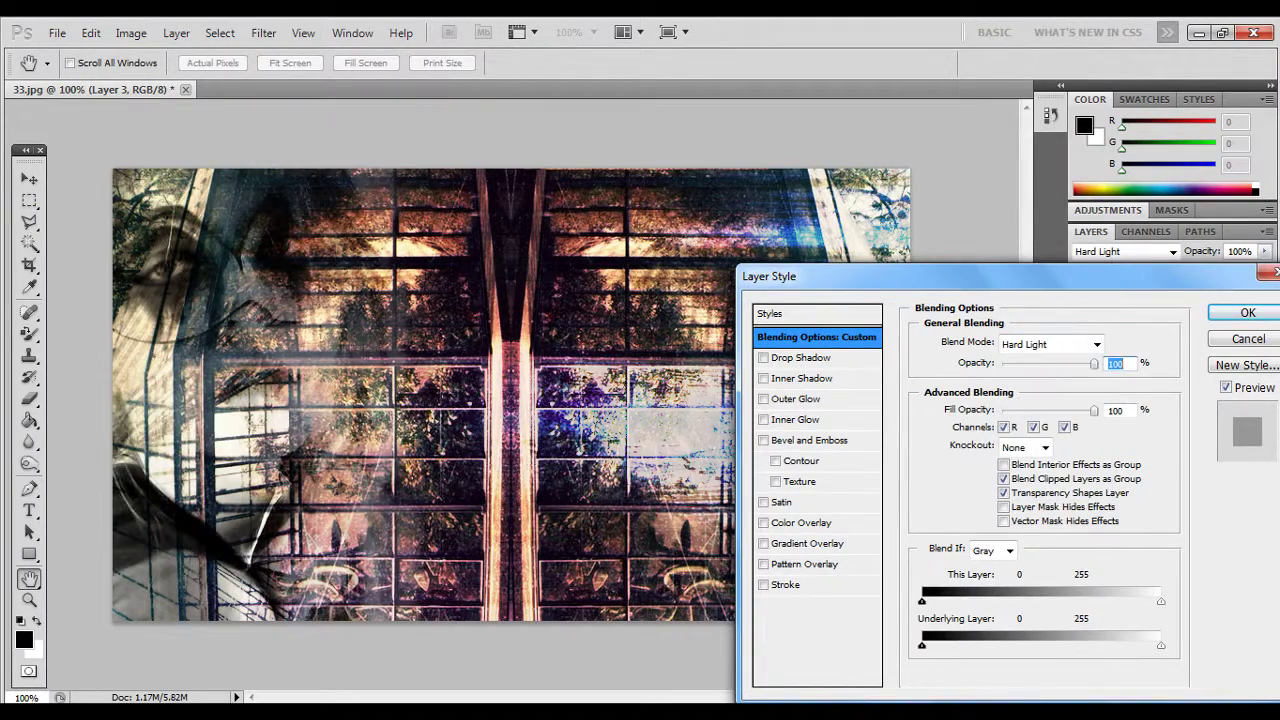
{"action": "key", "text": "Return"}
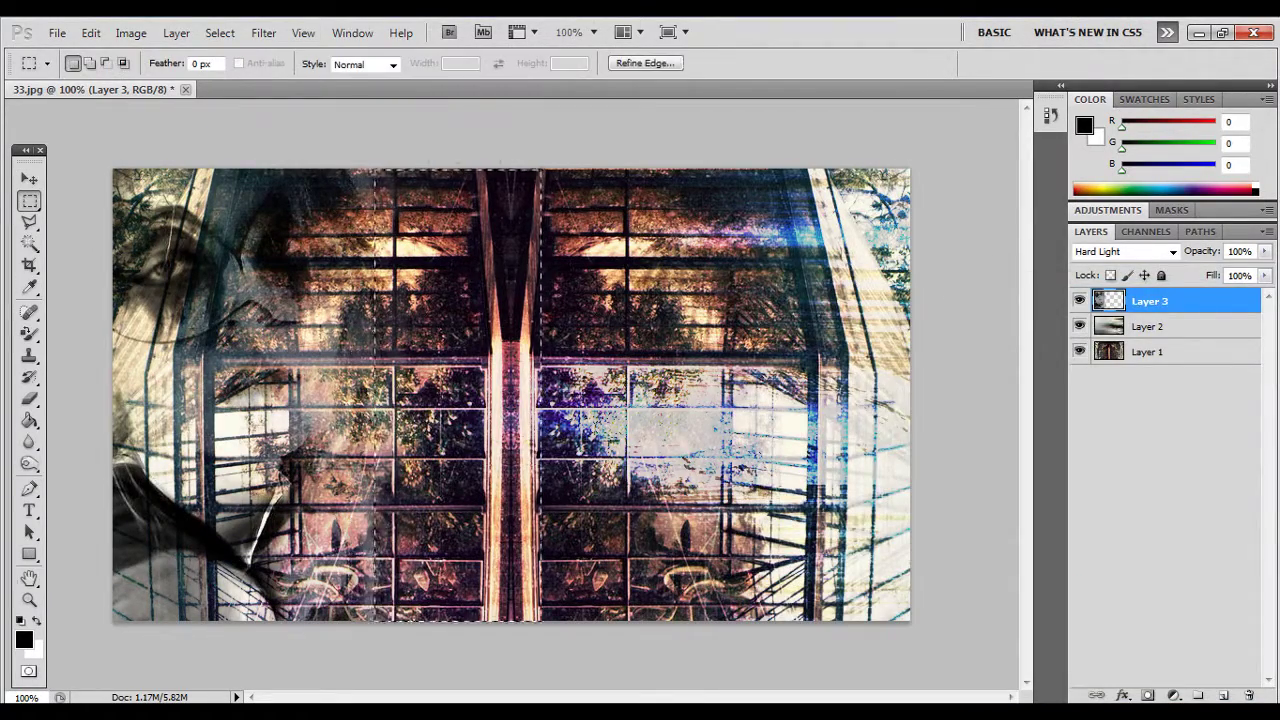
- Select the Eraser and adjust its brush size and hardness
{"action": "key", "text": "e"}
{"action": "right_click", "coordinate": [556, 466]}
{"action": "key", "text": "Return"}
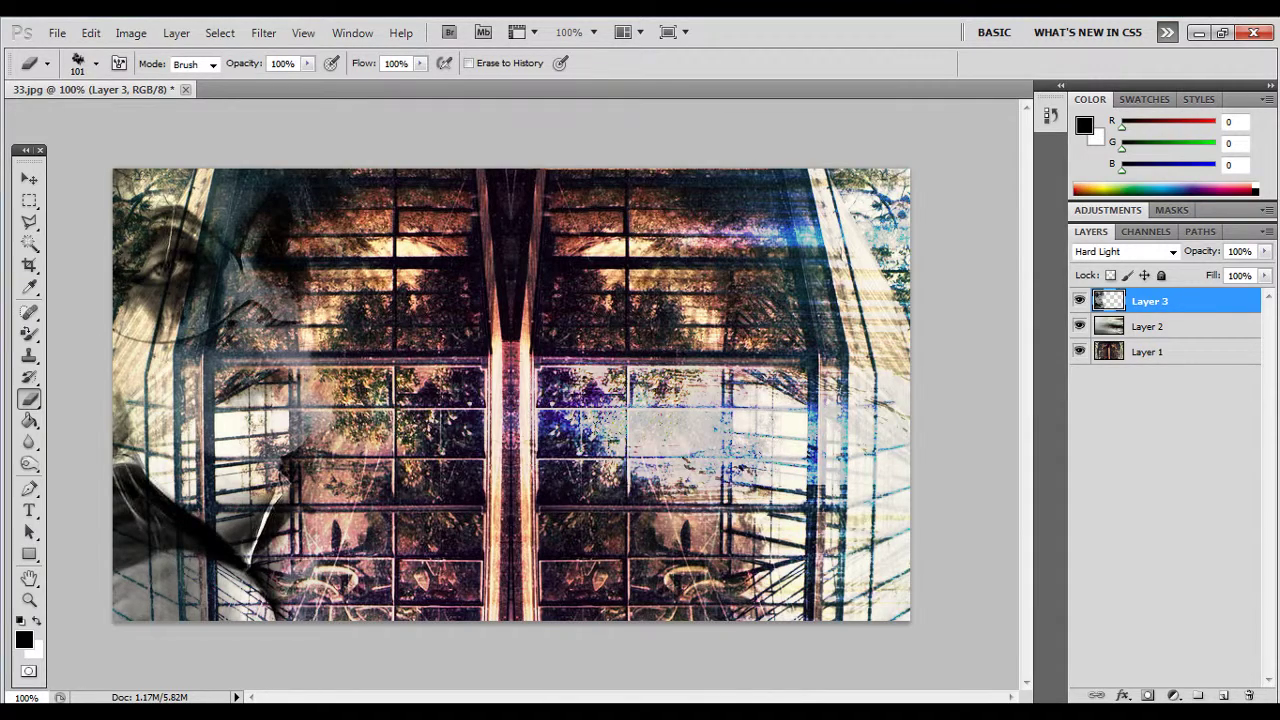
- Open the marla silhouette image and drag it into the composite across the canvas
{"action": "left_click", "coordinate": [57, 32]}
{"action": "left_click", "coordinate": [85, 66]}
{"action": "double_click", "coordinate": [1043, 143]}
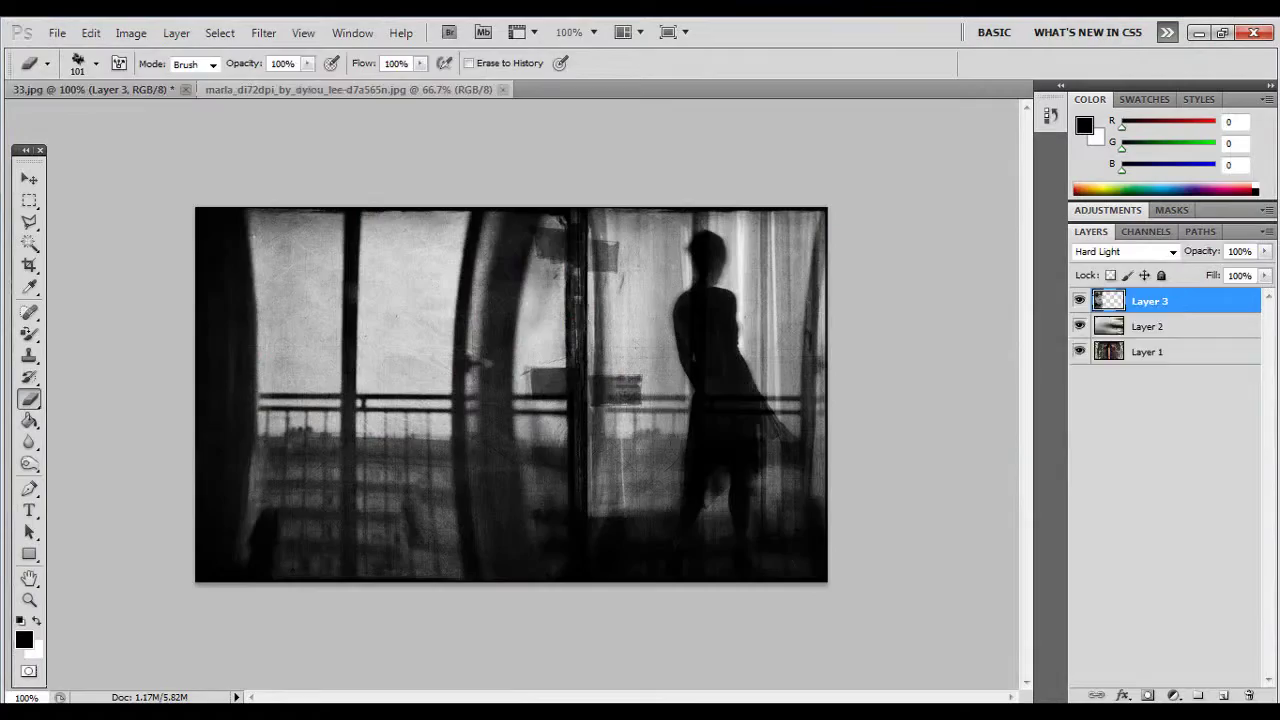
{"action": "key", "text": "v"}
{"action": "left_click_drag", "start_coordinate": [500, 400], "coordinate": [90, 89]}
{"action": "left_click_drag", "start_coordinate": [500, 400], "coordinate": [472, 430]}
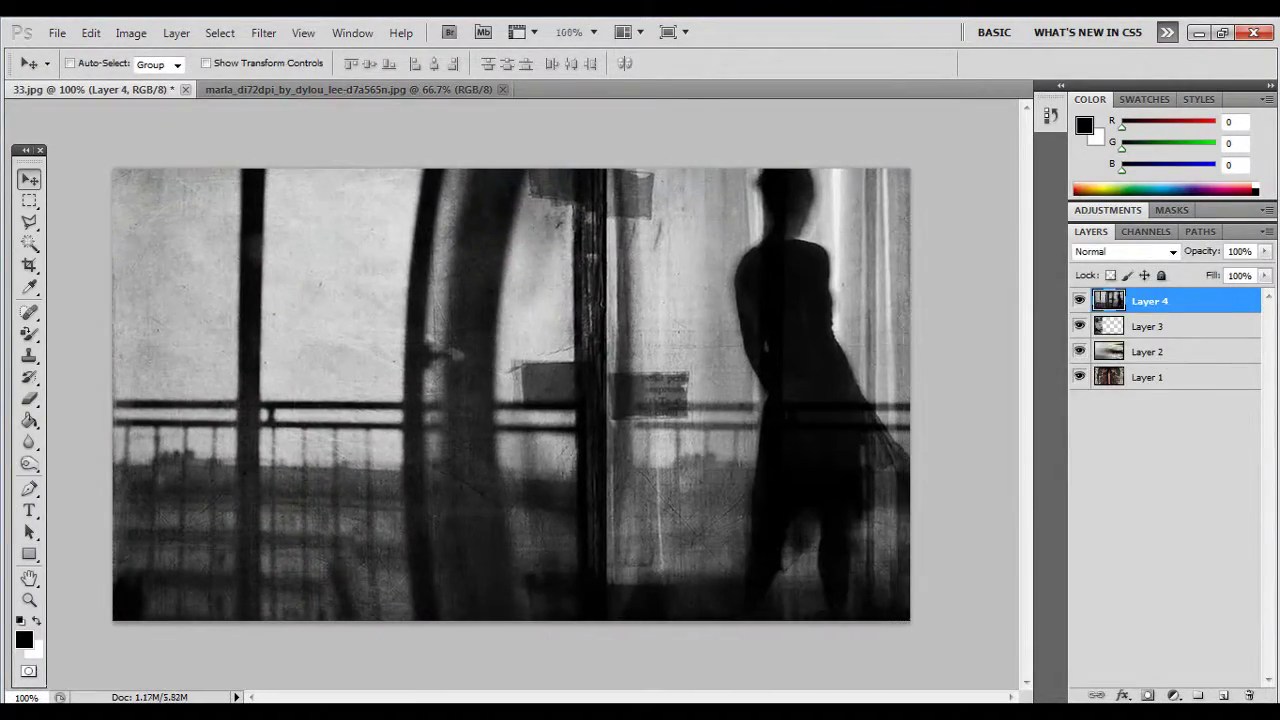
- Blend the silhouette layer in Multiply and cut away its selected left part
{"action": "double_click", "coordinate": [1190, 301]}
{"action": "key", "text": "Return"}
{"action": "left_click", "coordinate": [1190, 397]}
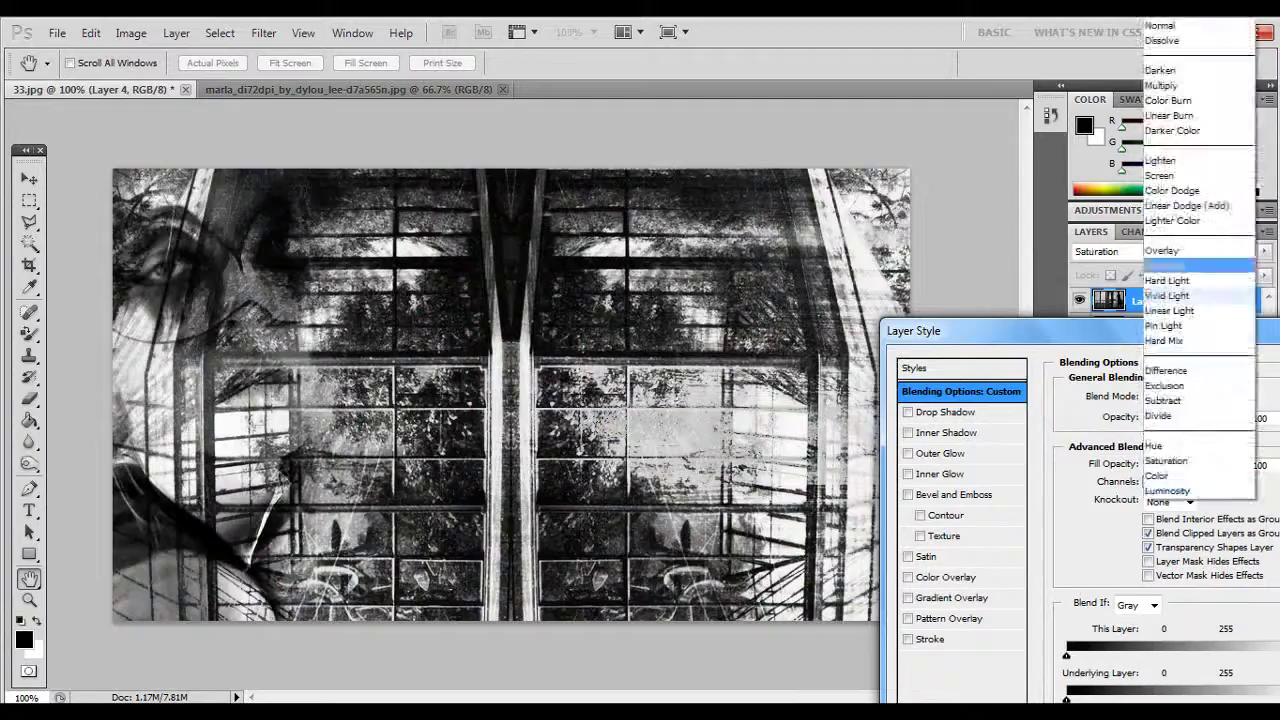
{"action": "left_click", "coordinate": [1167, 295]}
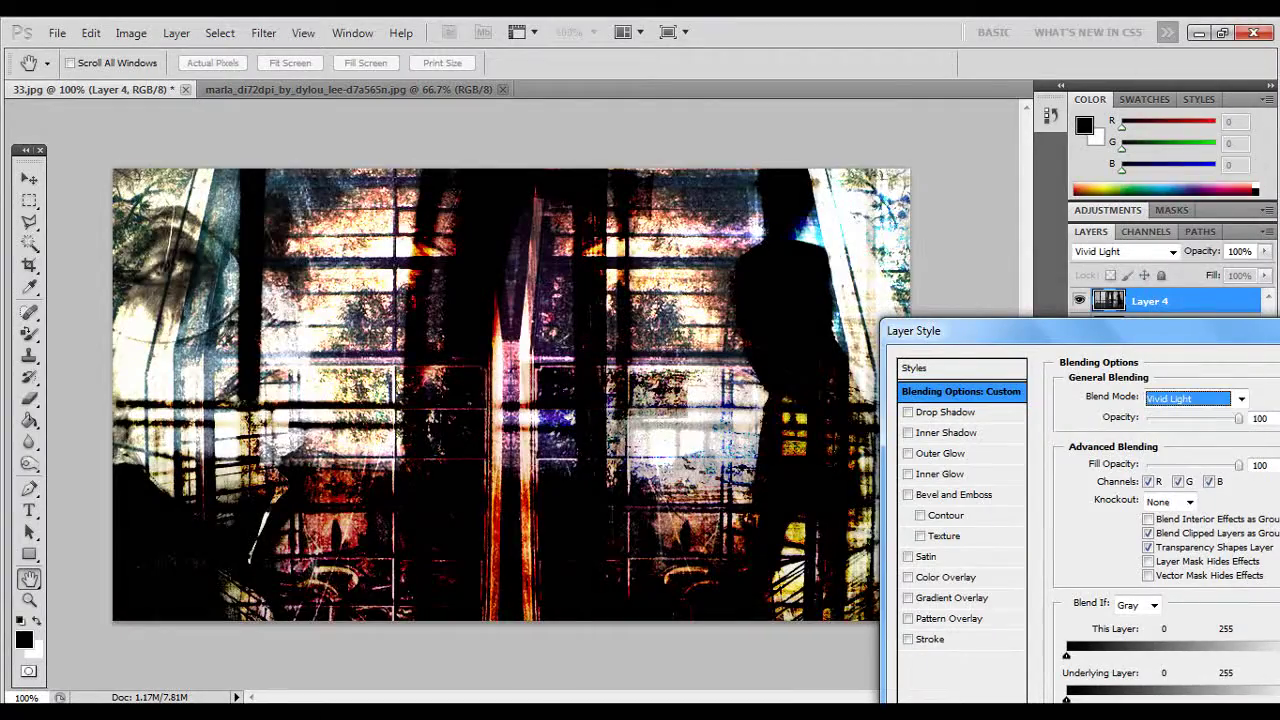
{"action": "left_click", "coordinate": [1190, 397]}
{"action": "left_click", "coordinate": [1161, 85]}
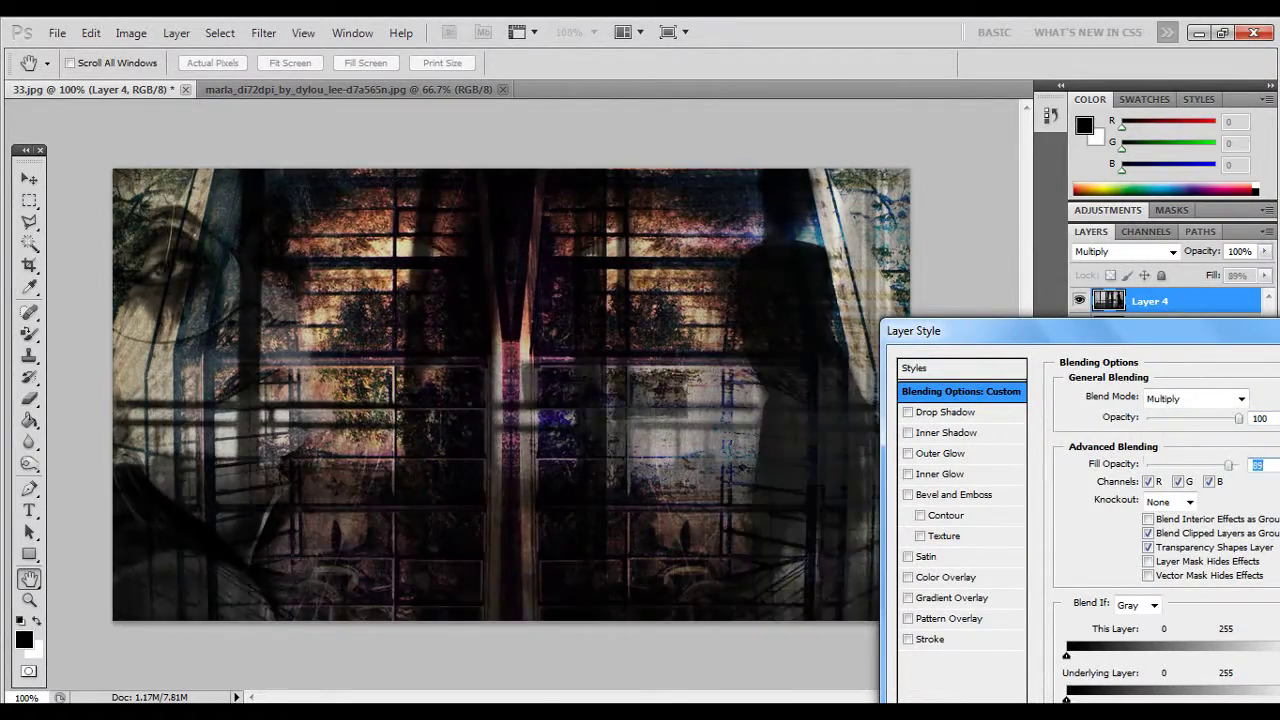
{"action": "key", "text": "Return"}
{"action": "key", "text": "m"}
{"action": "key", "text": "ctrl+x"}
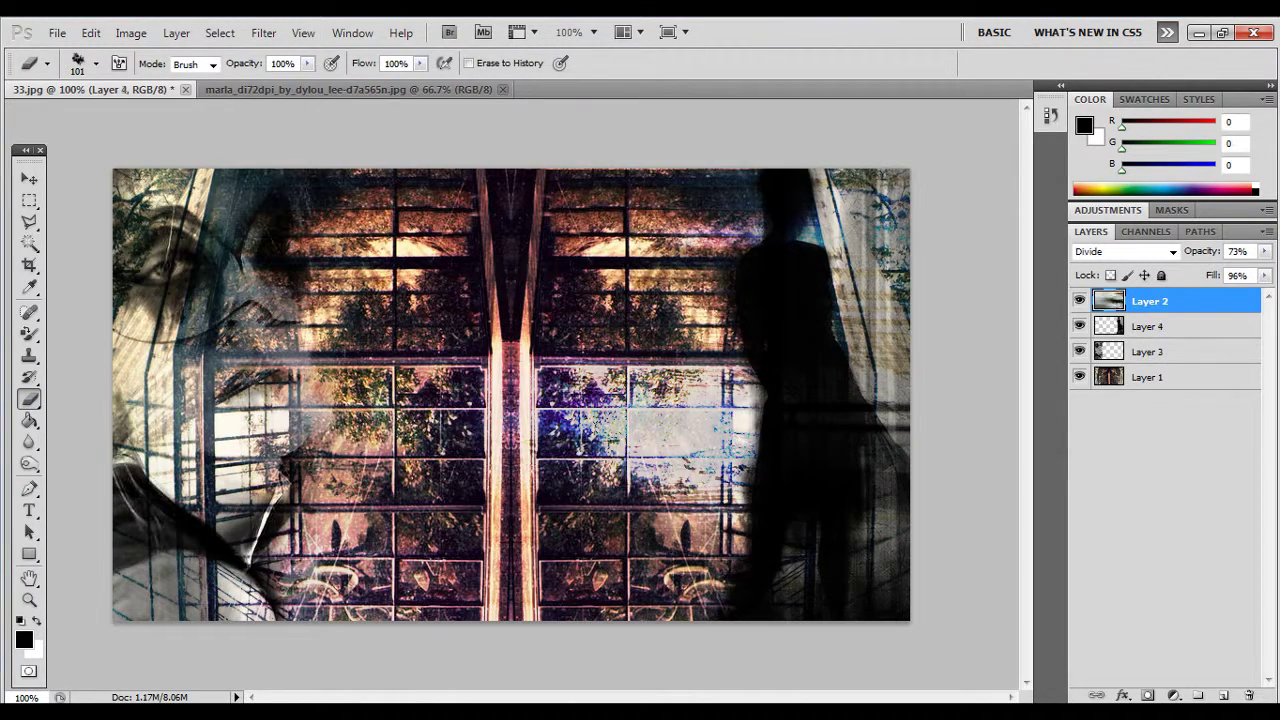
- Preview Saturation, Vivid Light and Difference blends on the overlay layer
{"action": "right_click", "coordinate": [1140, 300]}
{"action": "left_click", "coordinate": [930, 283]}
{"action": "left_click_drag", "start_coordinate": [550, 274], "coordinate": [222, 587]}
{"action": "left_click", "coordinate": [310, 658]}
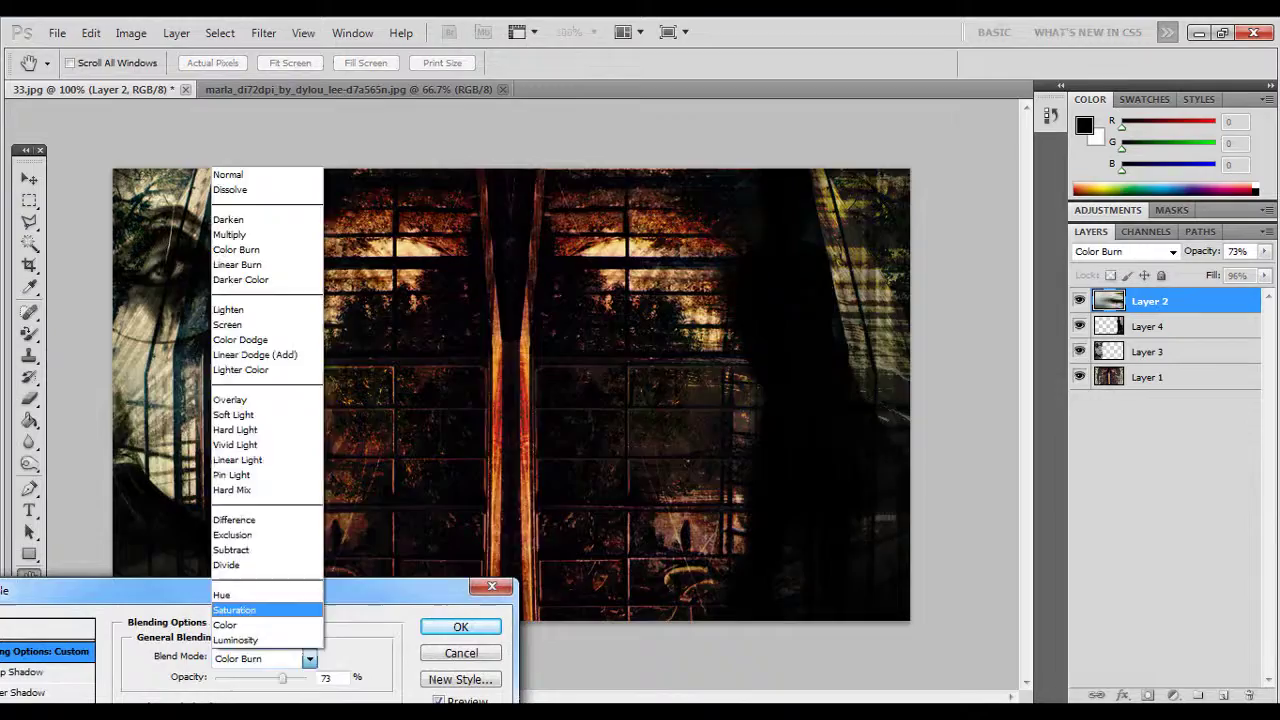
{"action": "left_click", "coordinate": [234, 610]}
{"action": "left_click", "coordinate": [310, 658]}
{"action": "left_click", "coordinate": [235, 444]}
{"action": "left_click", "coordinate": [310, 658]}
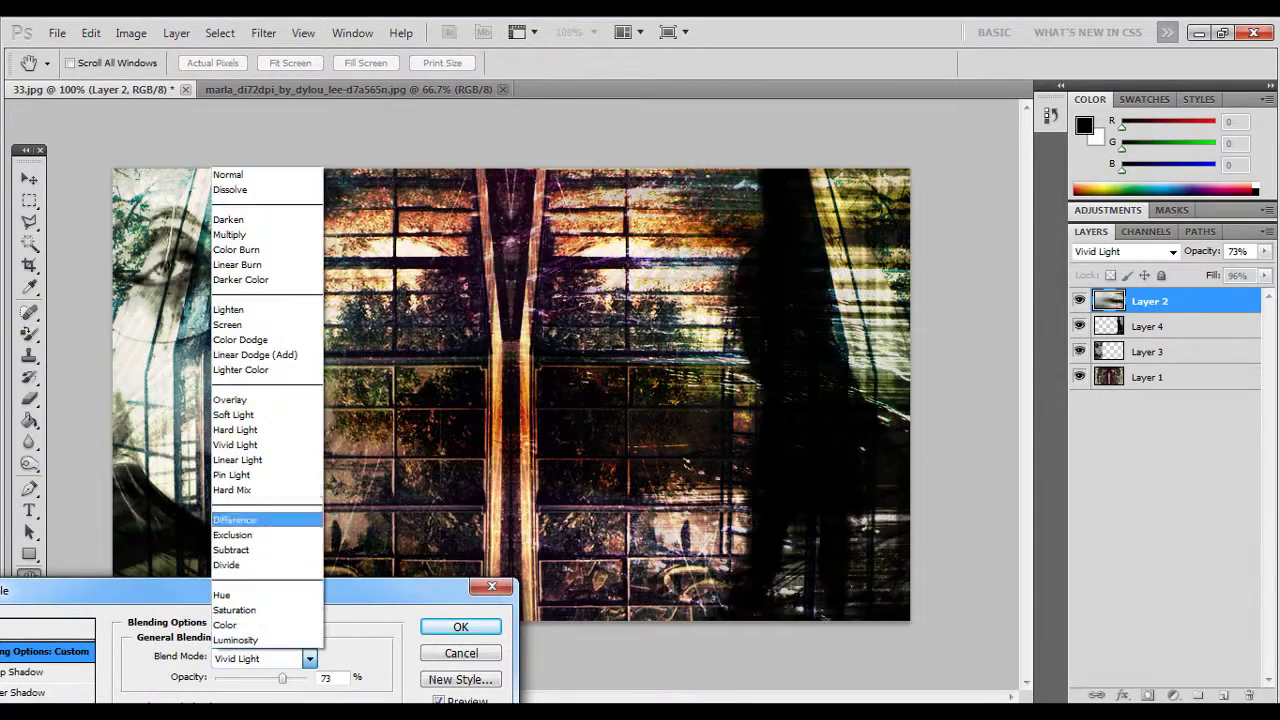
{"action": "left_click", "coordinate": [235, 520]}
- After trying Hard Light and Soft Light, set the overlay to Vivid Light at 63%
{"action": "left_click", "coordinate": [310, 658]}
{"action": "left_click", "coordinate": [235, 429]}
{"action": "left_click", "coordinate": [310, 658]}
{"action": "left_click", "coordinate": [233, 414]}
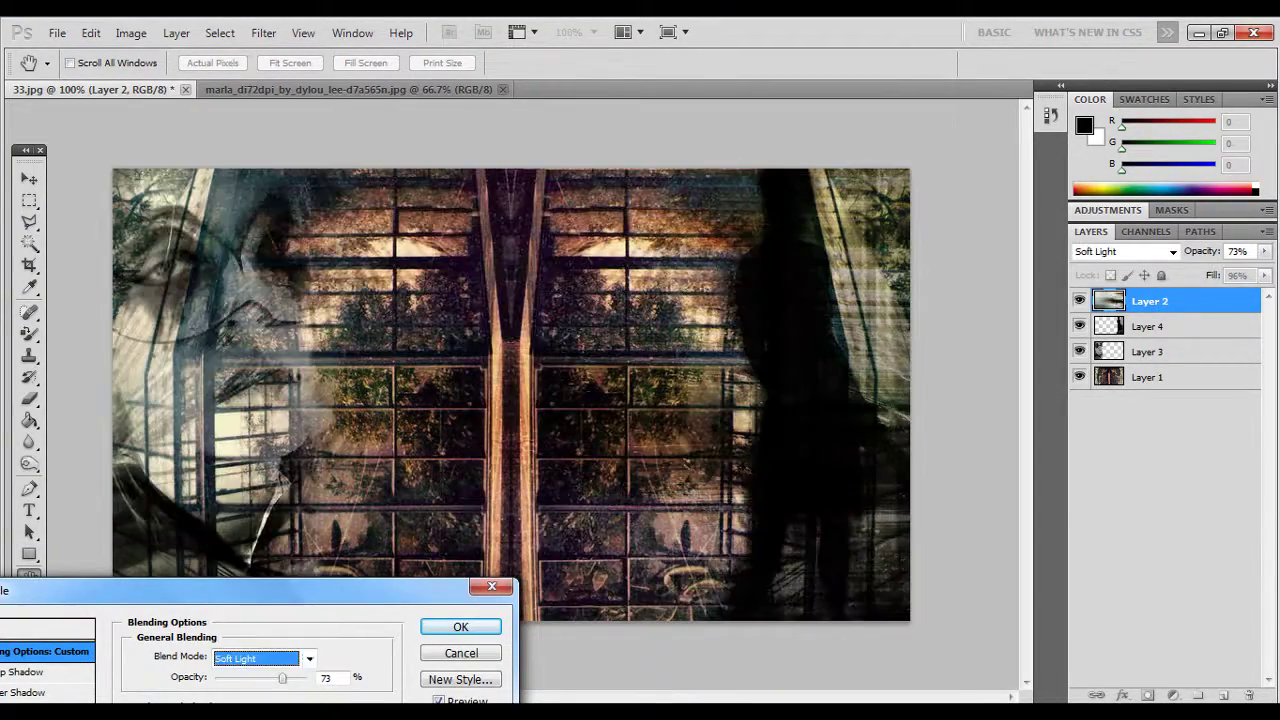
{"action": "left_click", "coordinate": [310, 658]}
{"action": "left_click", "coordinate": [235, 444]}
{"action": "left_click_drag", "start_coordinate": [306, 678], "coordinate": [276, 678]}
{"action": "type", "text": "63"}
{"action": "key", "text": "Return"}
- Open the blindfolded-woman image to add to the composite
{"action": "key", "text": "e"}
{"action": "key", "text": "ctrl+o"}
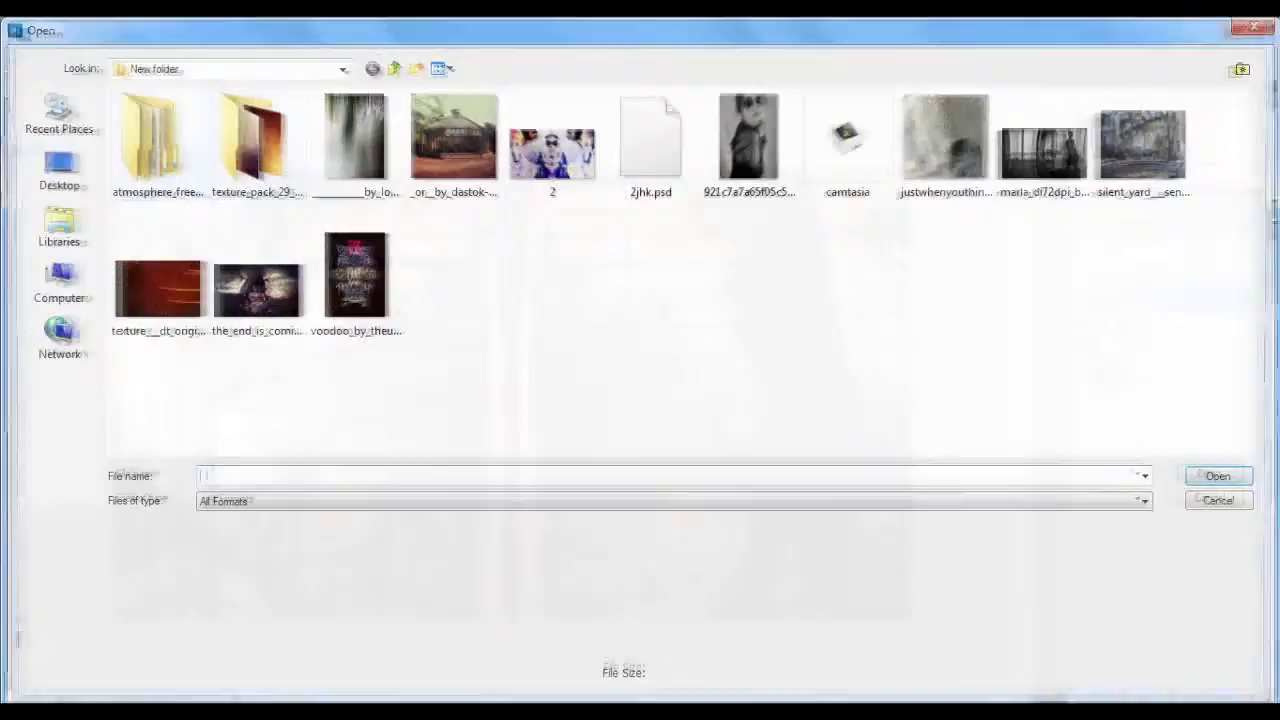
{"action": "double_click", "coordinate": [254, 270]}
{"action": "key", "text": "v"}
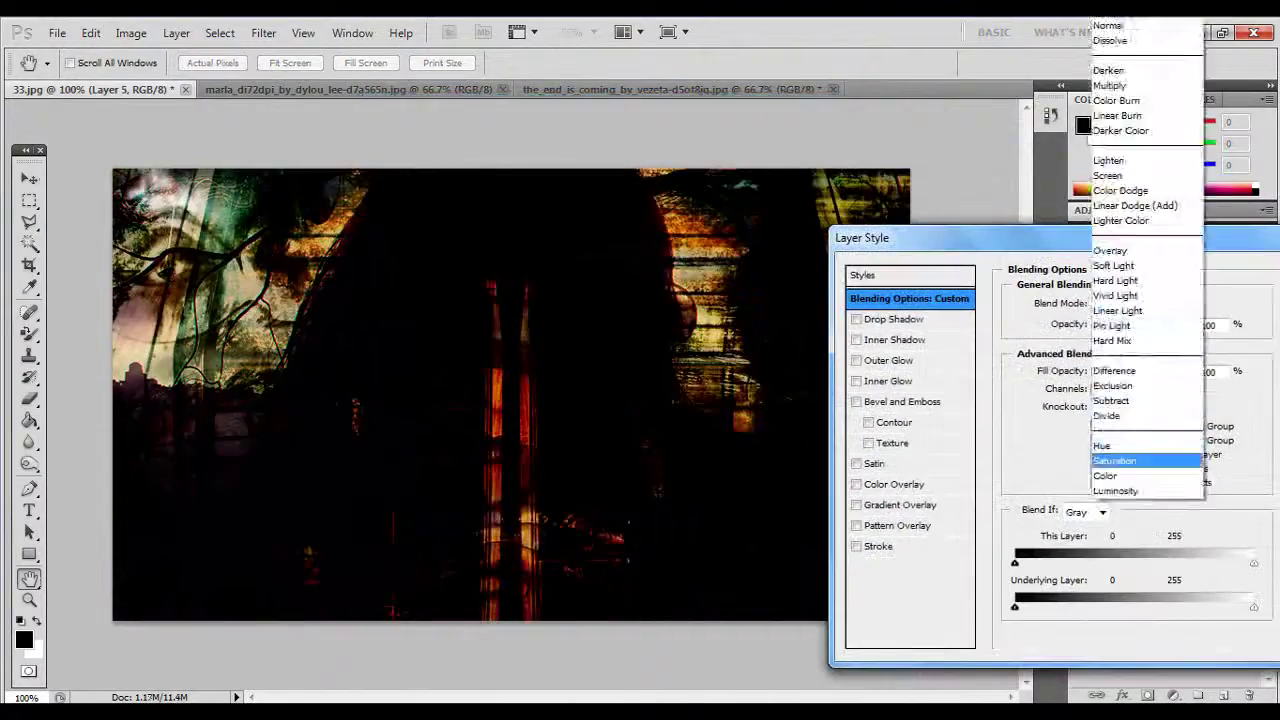
- Blend the blindfolded layer in Multiply at 70% opacity
{"action": "key", "text": "Return"}
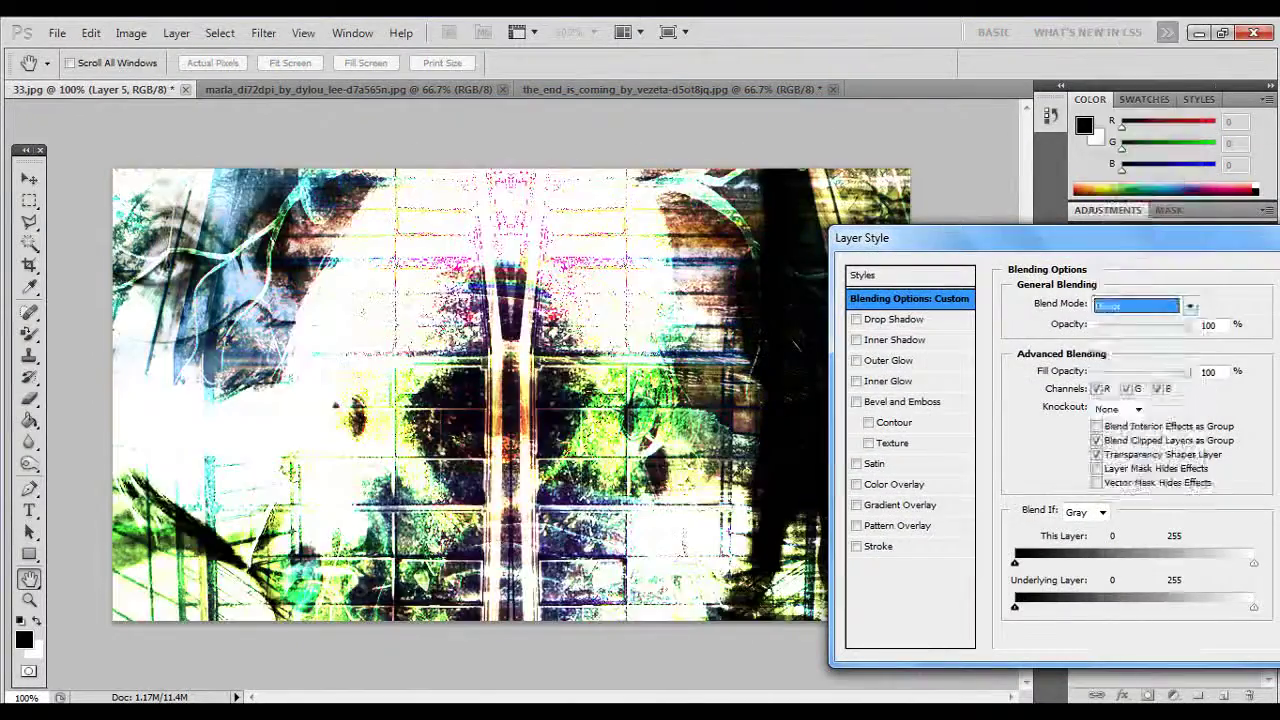
{"action": "key", "text": "alt+Down"}
{"action": "key", "text": "Return"}
{"action": "key", "text": "Tab"}
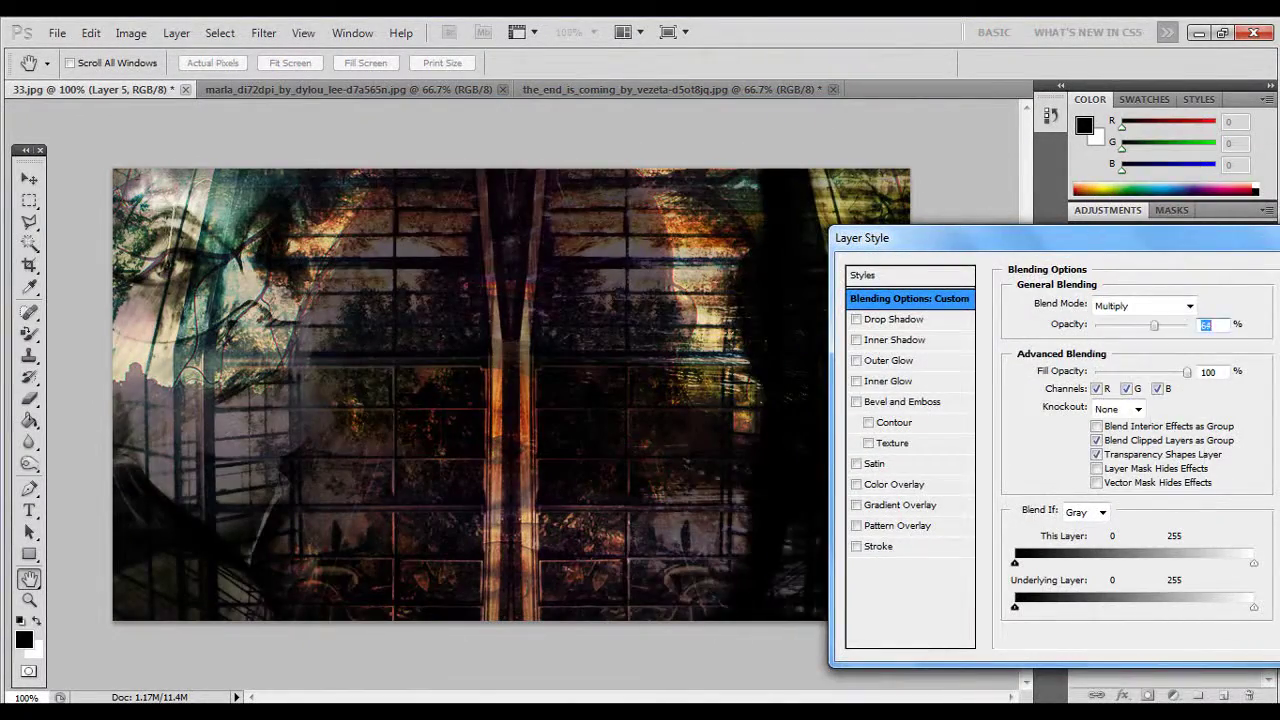
{"action": "key", "text": "alt+Down"}
{"action": "key", "text": "Escape"}
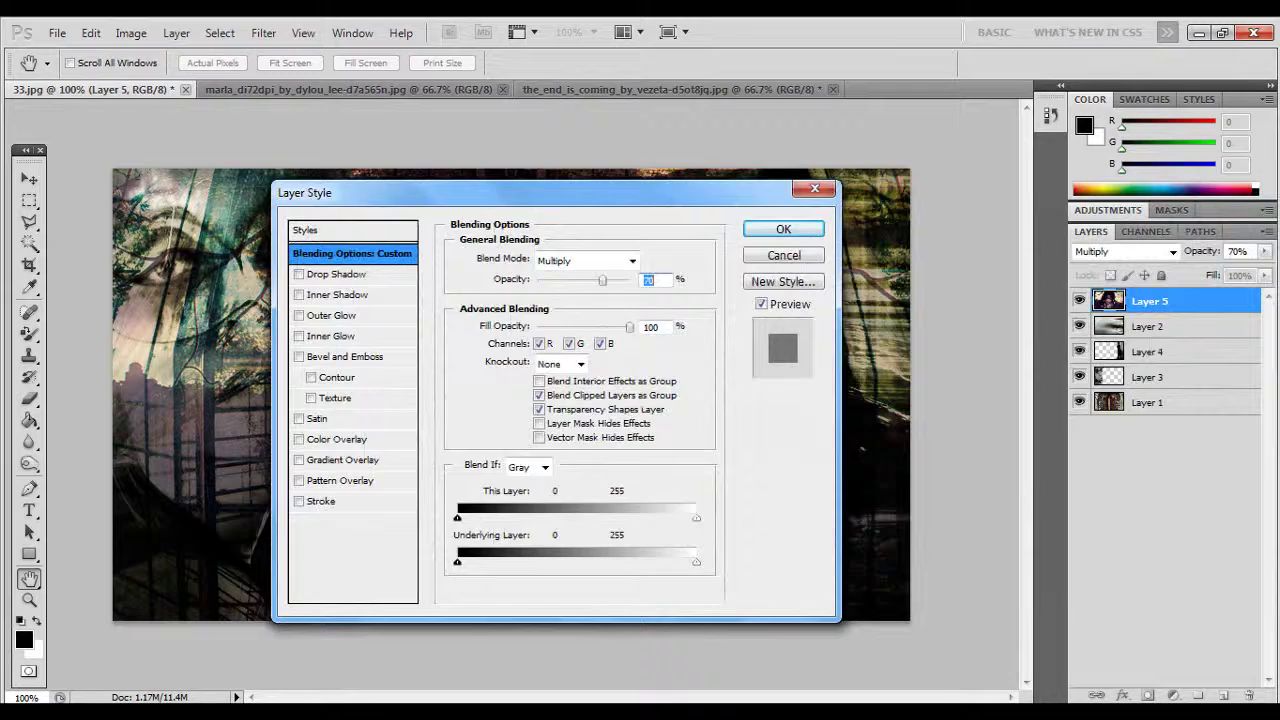
{"action": "key", "text": "Return"}
- Move the blindfolded layer down the stack and draw a text box across the lower centre
{"action": "key", "text": "ctrl+bracketleft"}
{"action": "key", "text": "ctrl+bracketleft"}
{"action": "key", "text": "ctrl+bracketleft"}
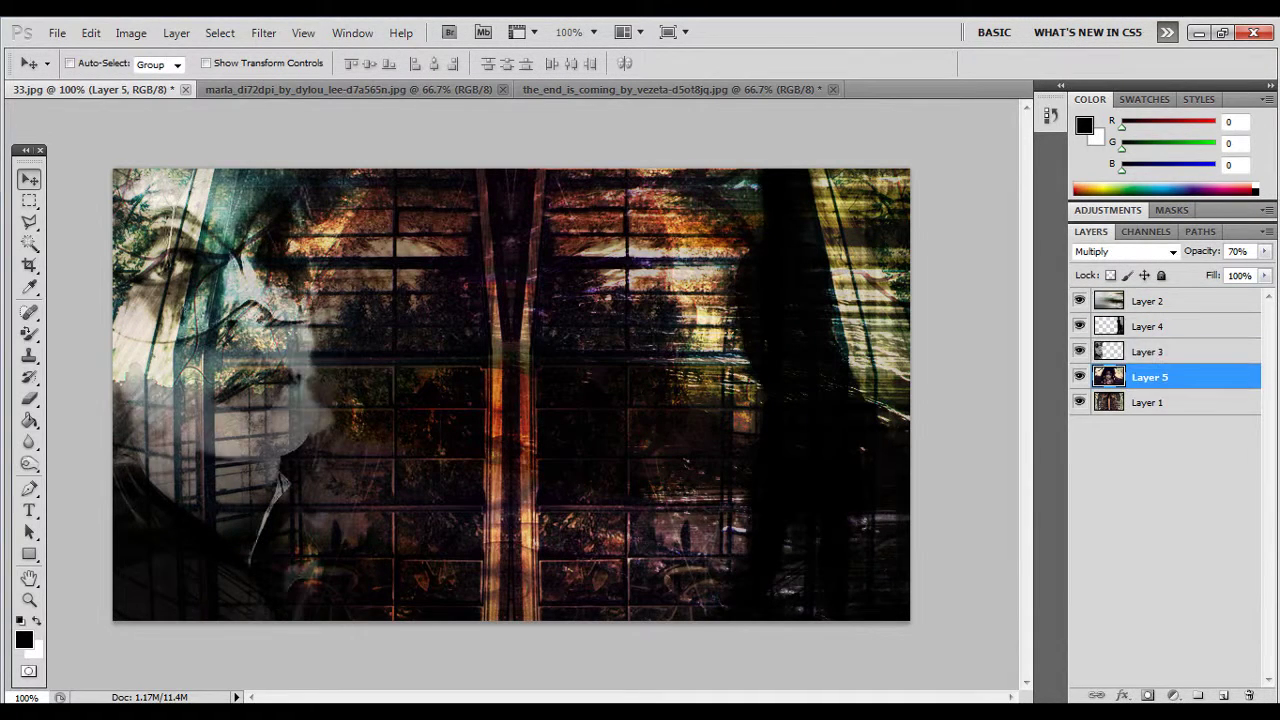
{"action": "key", "text": "ctrl+bracketright"}
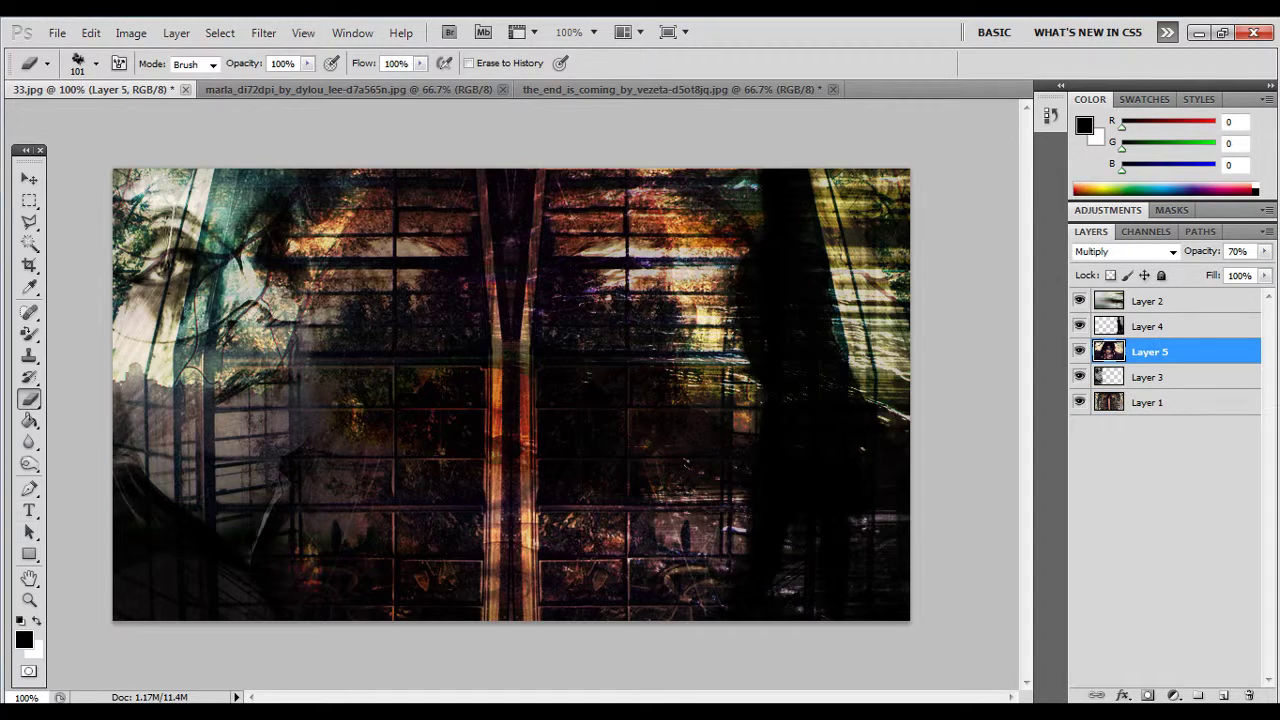
{"action": "left_click_drag", "start_coordinate": [350, 468], "coordinate": [757, 637]}
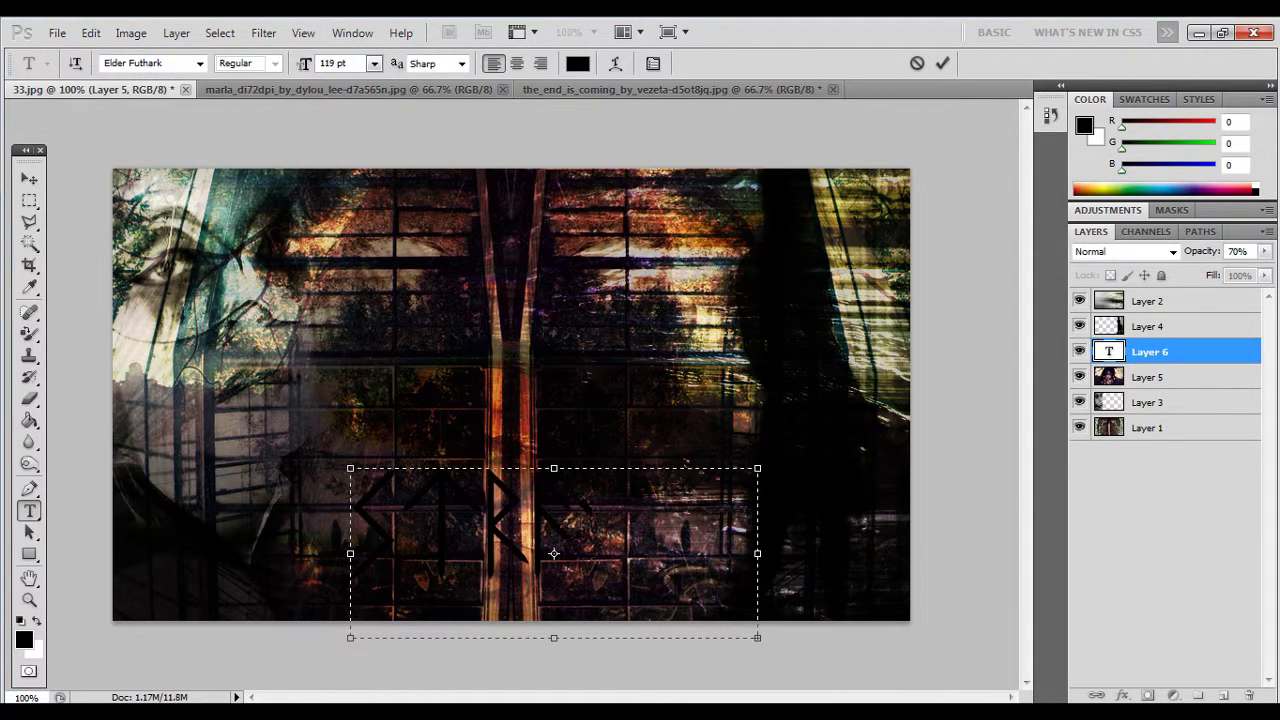
- Commit the rune text, set it to Multiply, and move the layer to the top
{"action": "key", "text": "ctrl+Return"}
{"action": "key", "text": "v"}
{"action": "double_click", "coordinate": [1190, 351]}
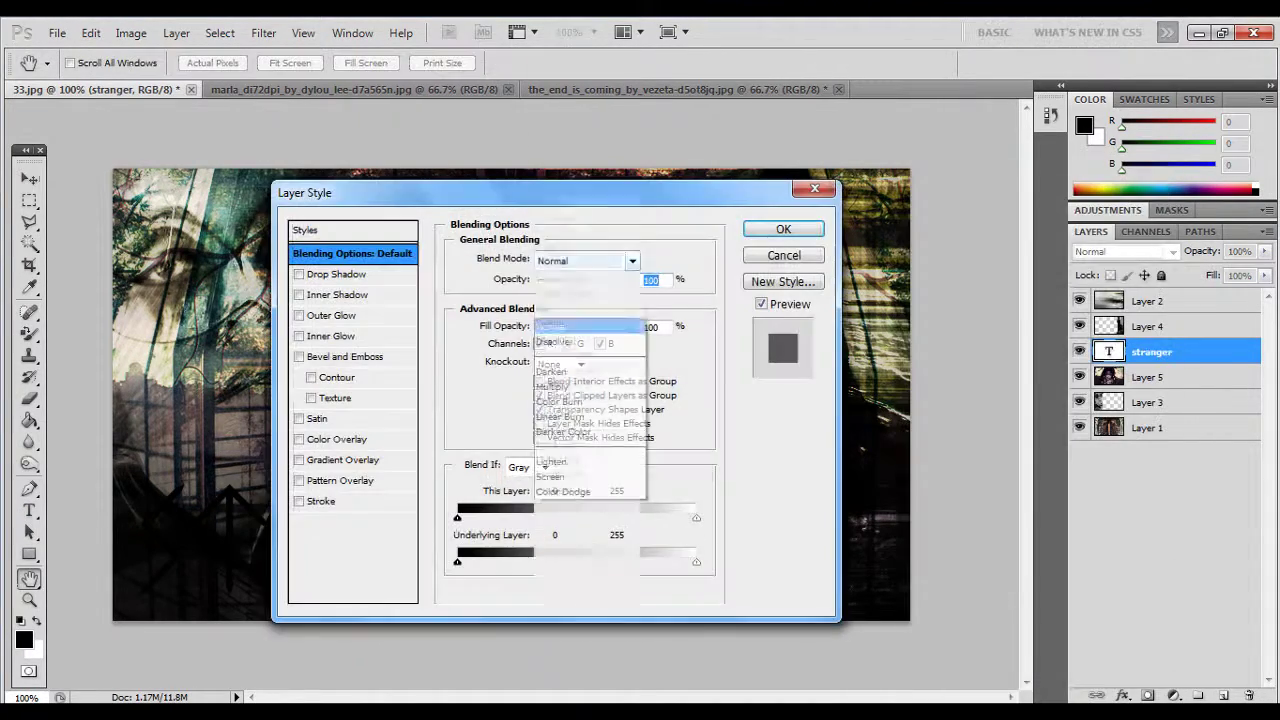
{"action": "left_click_drag", "start_coordinate": [300, 190], "coordinate": [640, 241]}
{"action": "key", "text": "Return"}
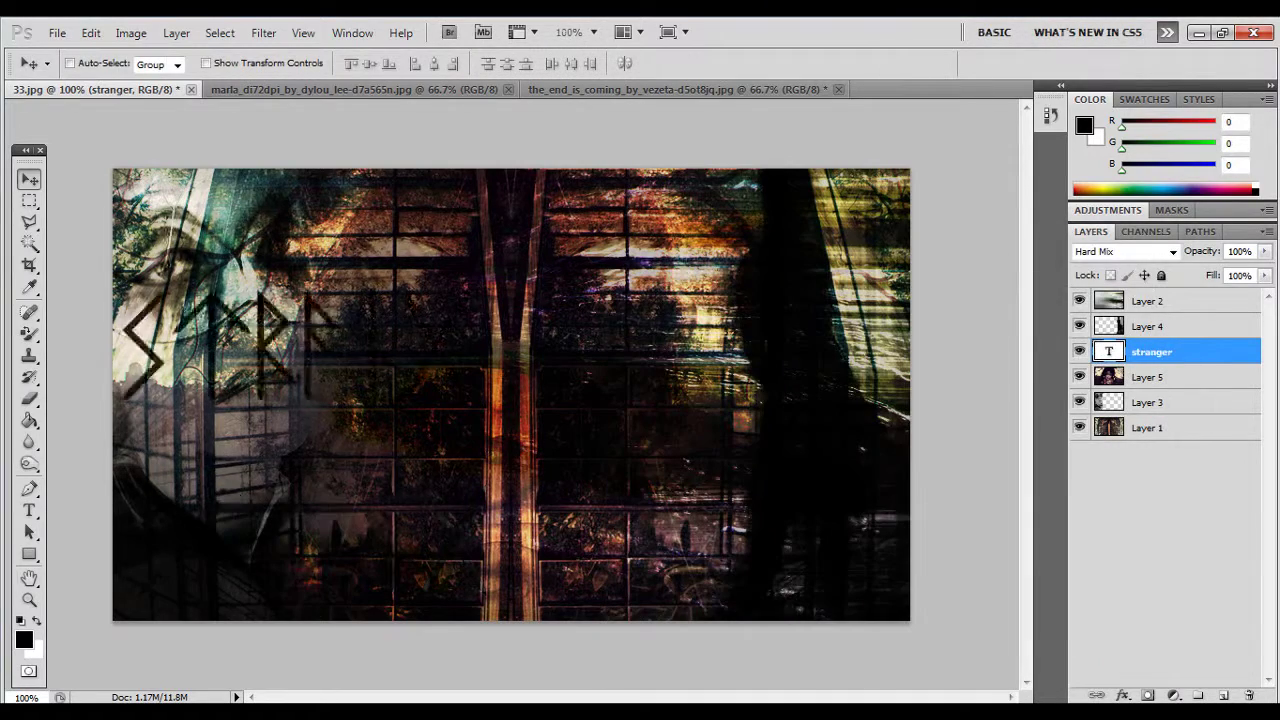
{"action": "key", "text": "ctrl+shift+bracketright"}
- Lower the rune text to 60% opacity and move it toward the upper right
{"action": "key", "text": "h"}
{"action": "double_click", "coordinate": [1190, 301]}
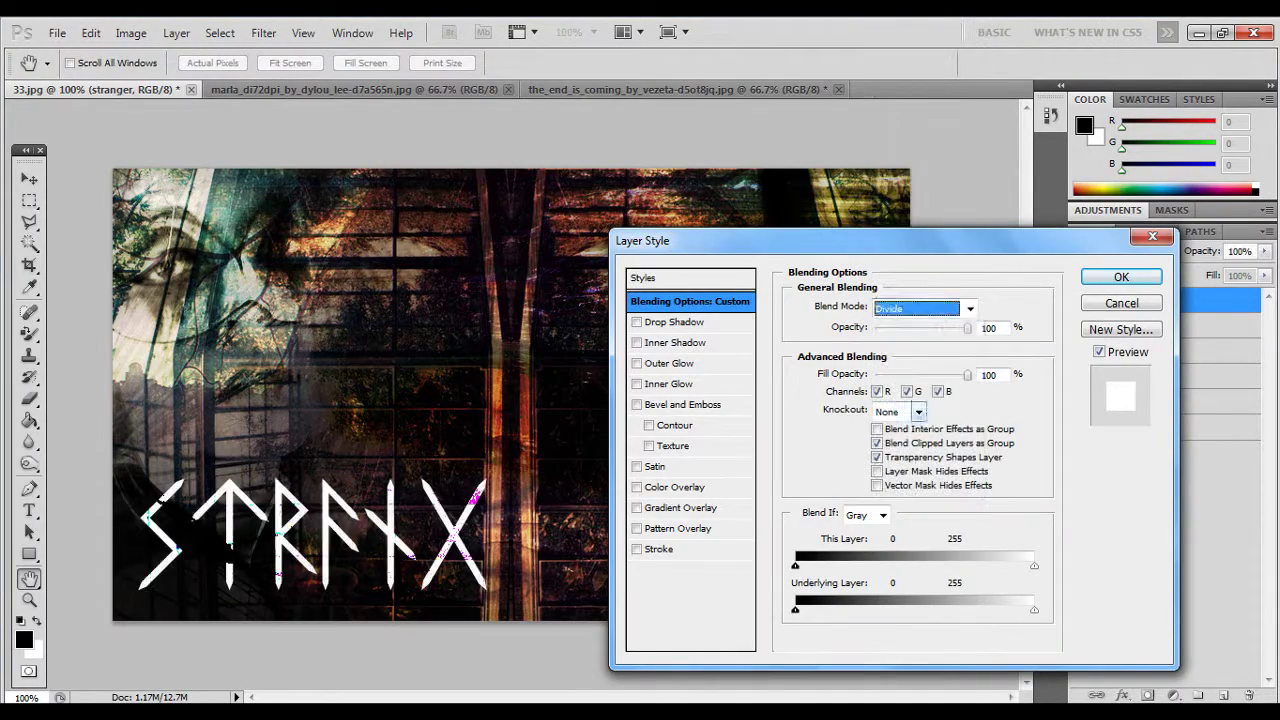
{"action": "type", "text": "60"}
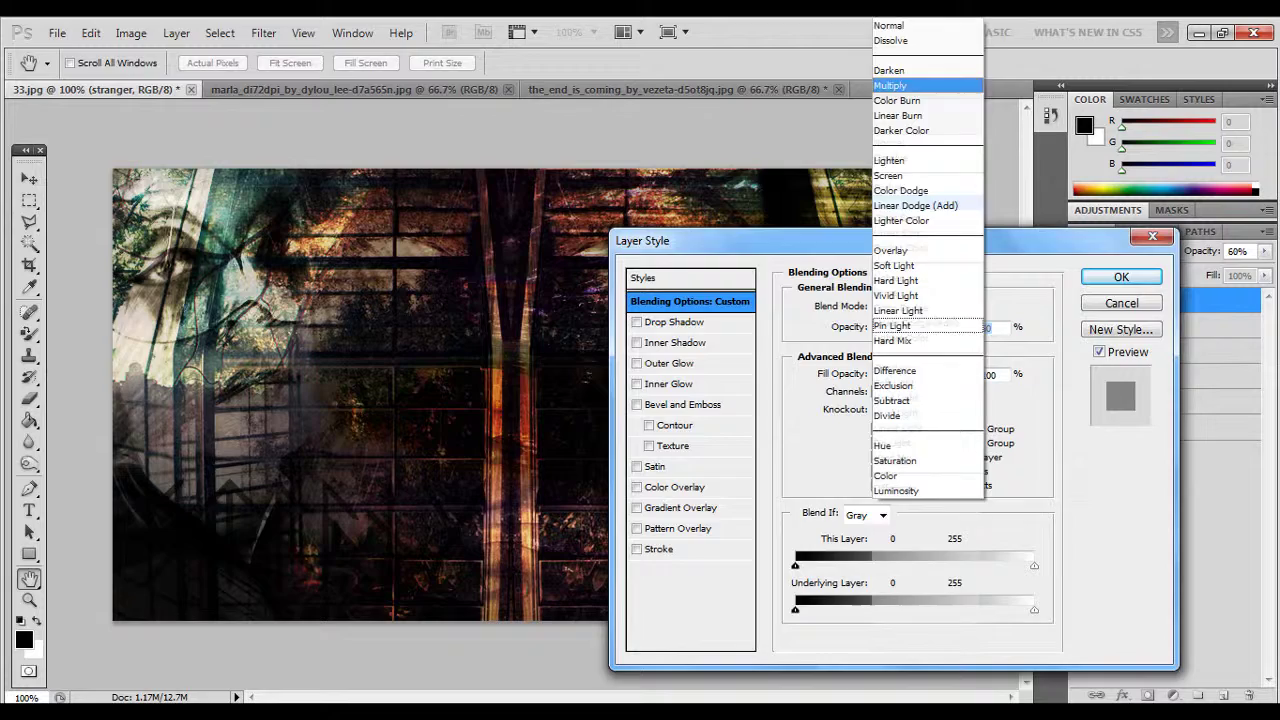
{"action": "key", "text": "Return"}
{"action": "key", "text": "v"}
{"action": "left_click_drag", "start_coordinate": [528, 563], "coordinate": [700, 270]}
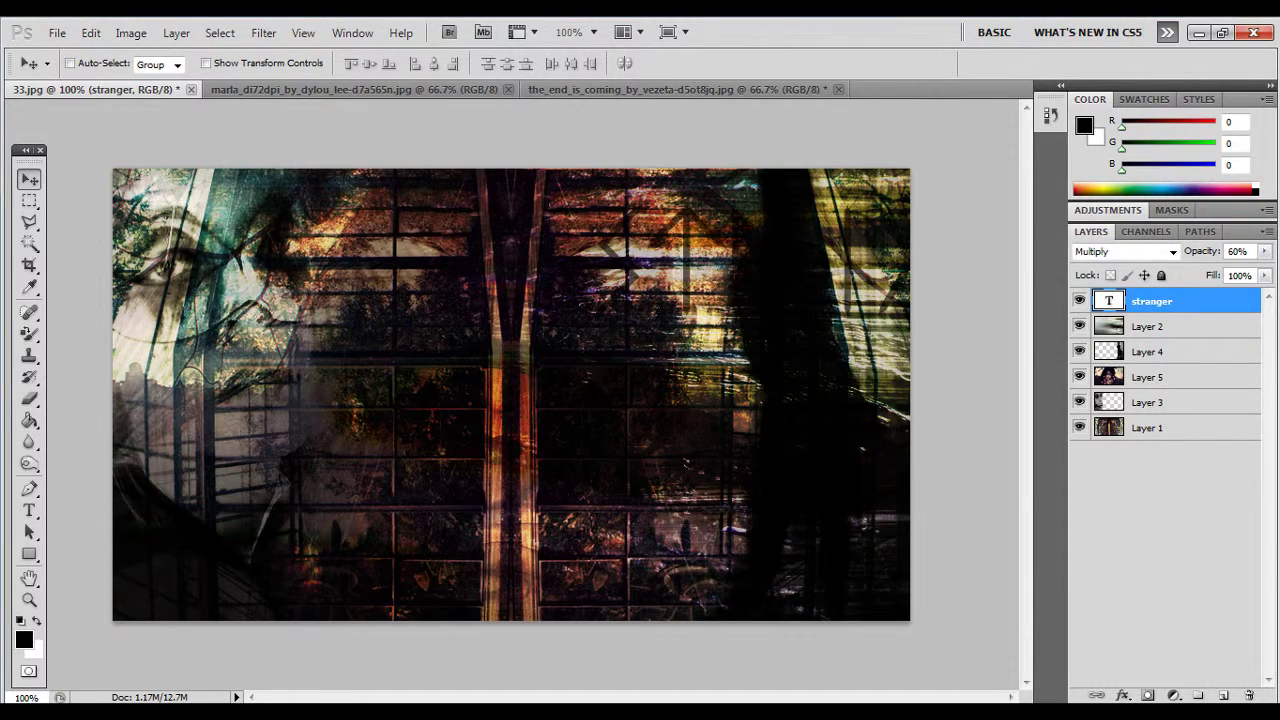
- Duplicate the stranger text layer, flip the copy vertically, and shift it up-left
{"action": "right_click", "coordinate": [1150, 301]}
{"action": "left_click", "coordinate": [928, 214]}
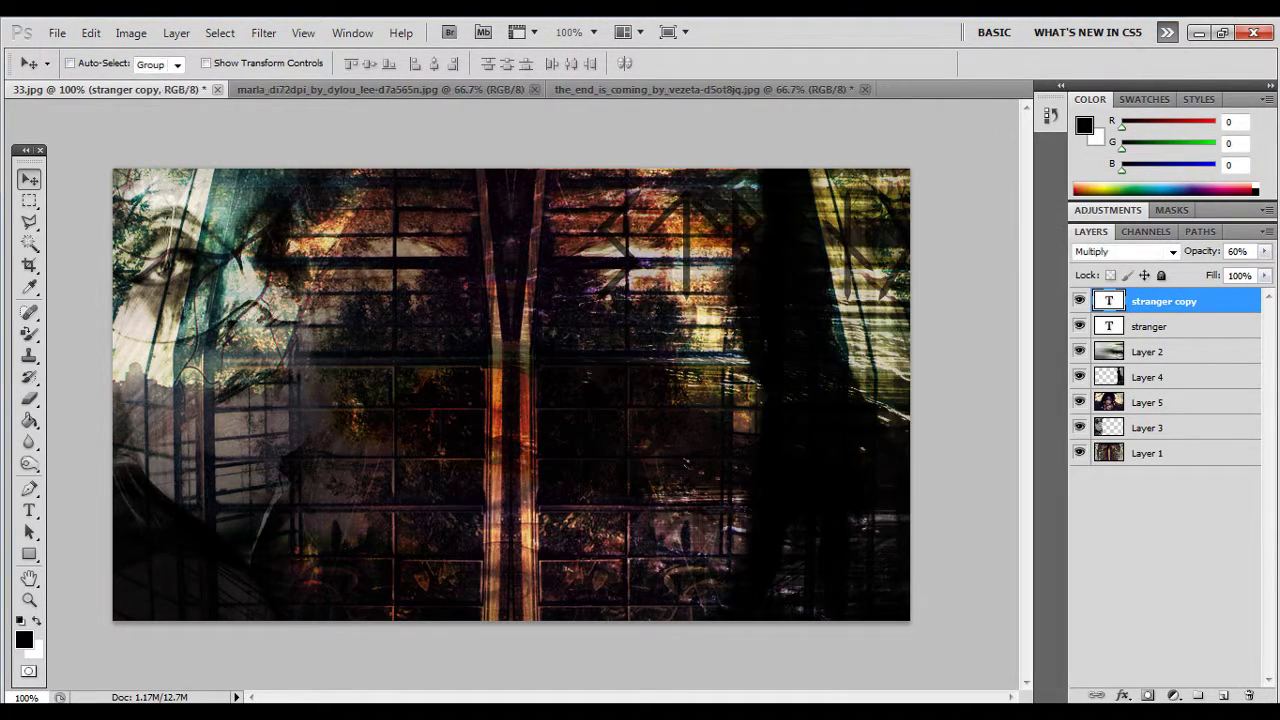
{"action": "key", "text": "ctrl+t"}
{"action": "right_click", "coordinate": [728, 571]}
{"action": "left_click", "coordinate": [800, 557]}
{"action": "left_click_drag", "start_coordinate": [809, 584], "coordinate": [763, 536]}
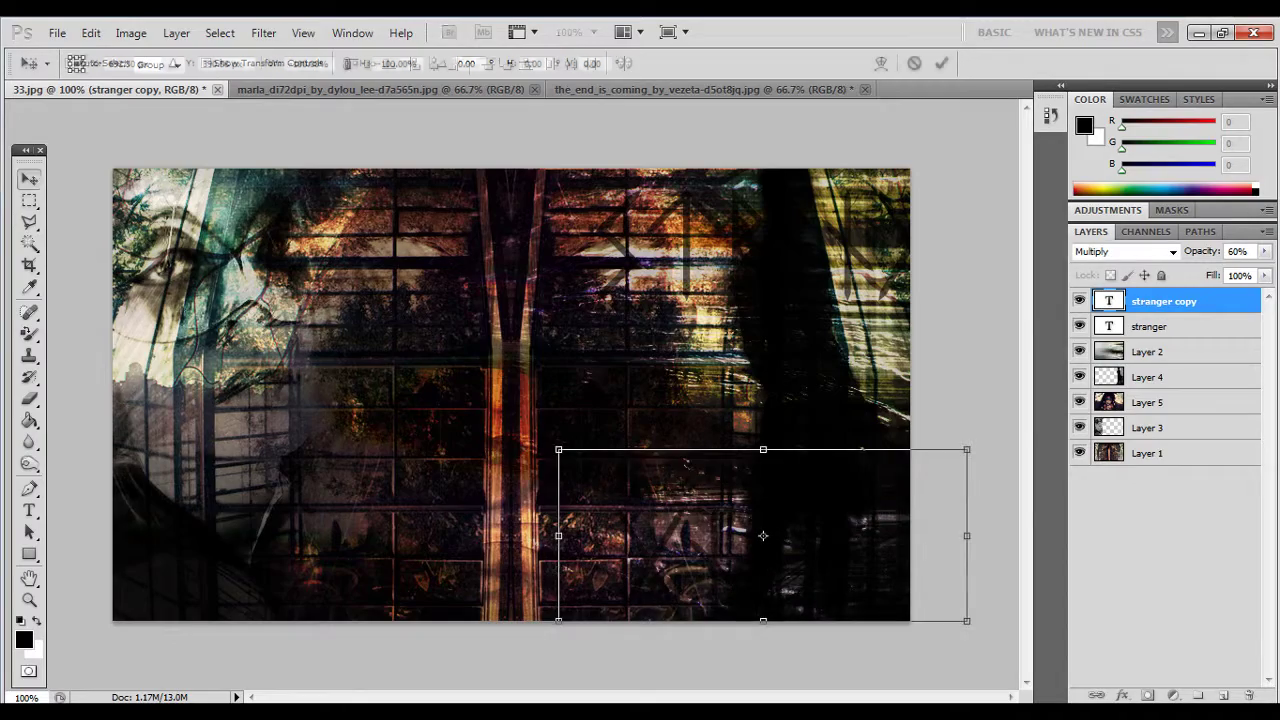
{"action": "key", "text": "Return"}
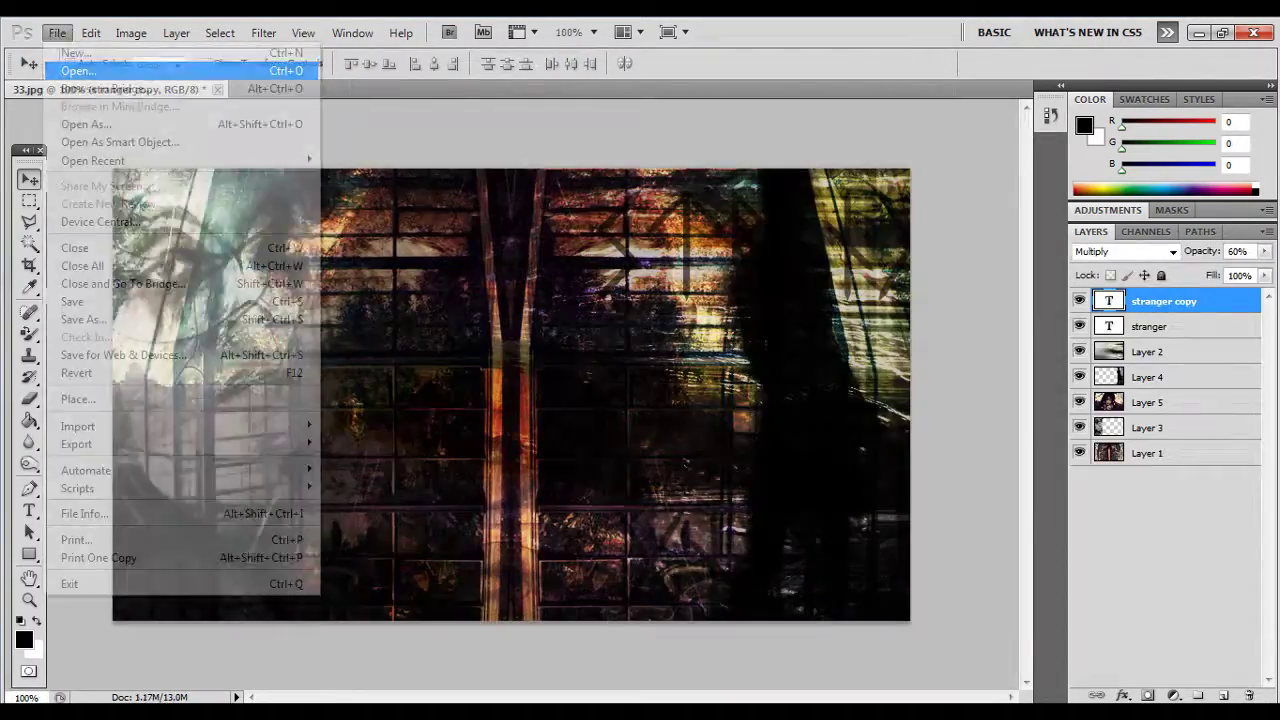
- Open the voodoo illustration, place it in the composite, and rotate it 90° clockwise
{"action": "left_click", "coordinate": [57, 71]}
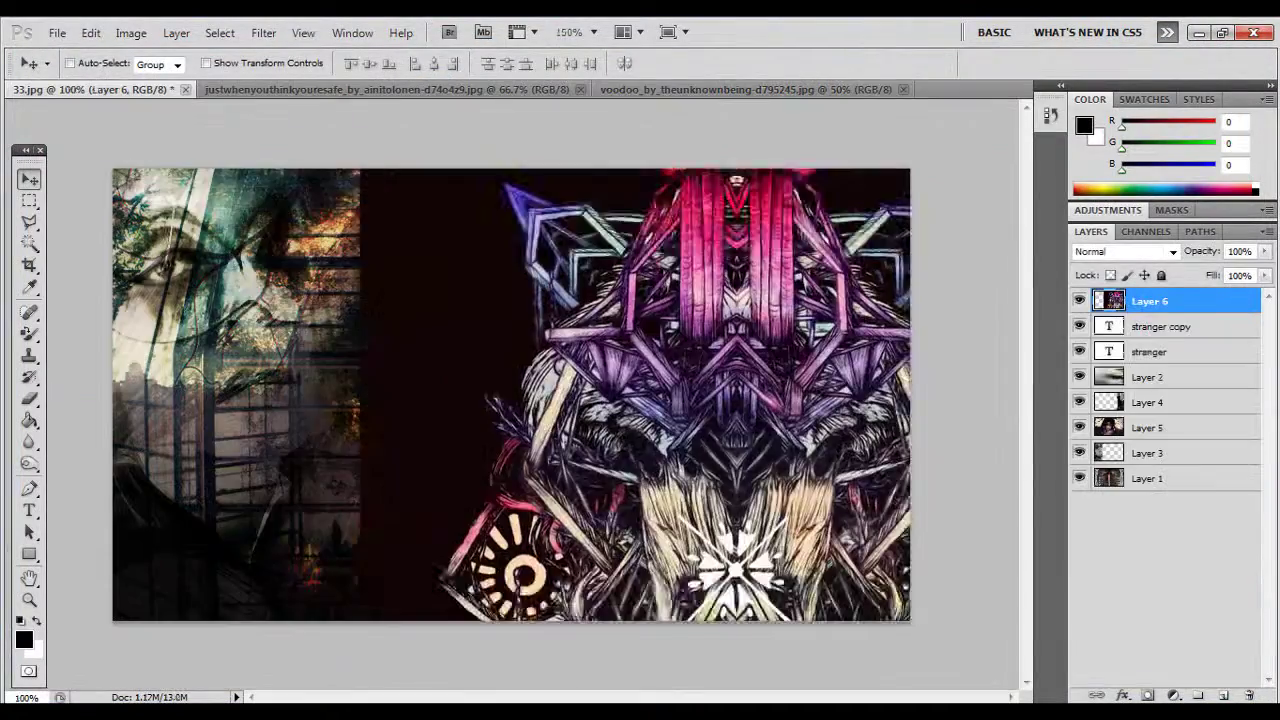
{"action": "left_click_drag", "start_coordinate": [700, 400], "coordinate": [440, 300]}
{"action": "key", "text": "ctrl+t"}
{"action": "right_click", "coordinate": [523, 236]}
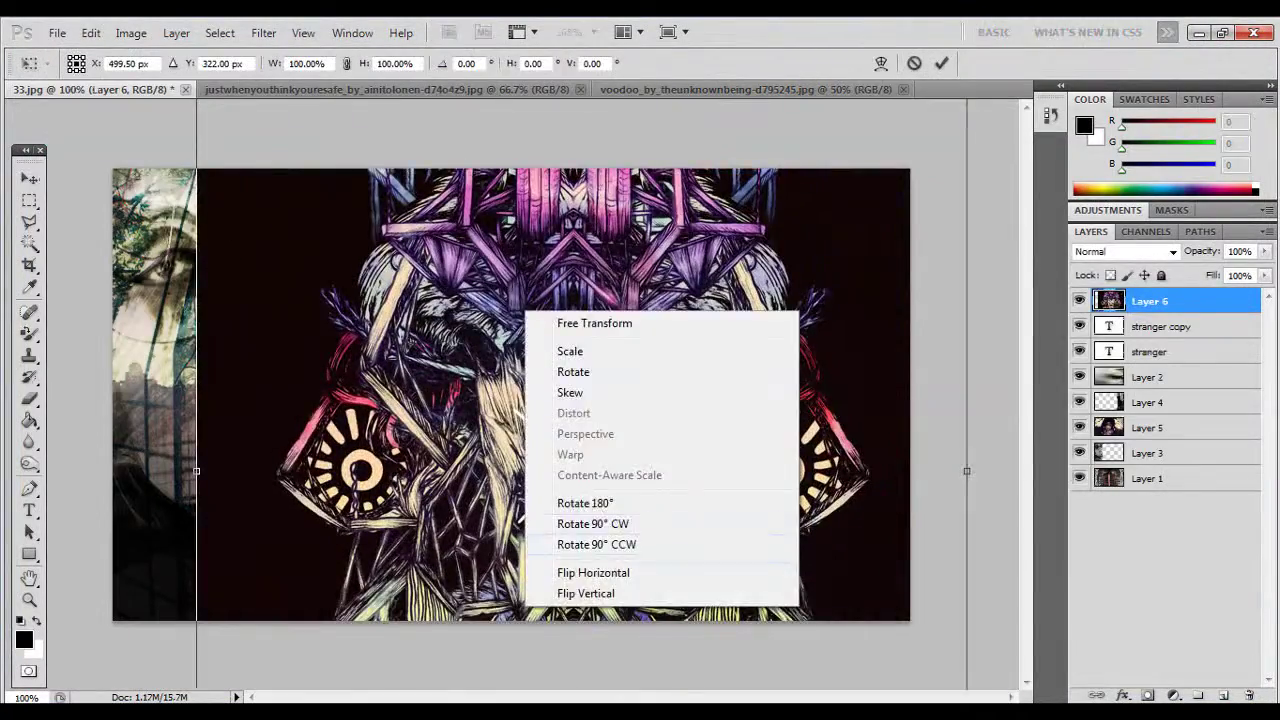
{"action": "left_click", "coordinate": [571, 526]}
{"action": "key", "text": "Return"}
- Try Multiply, Vivid Light and Linear Dodge on the voodoo layer while lowering opacity and fill
{"action": "double_click", "coordinate": [1150, 300]}
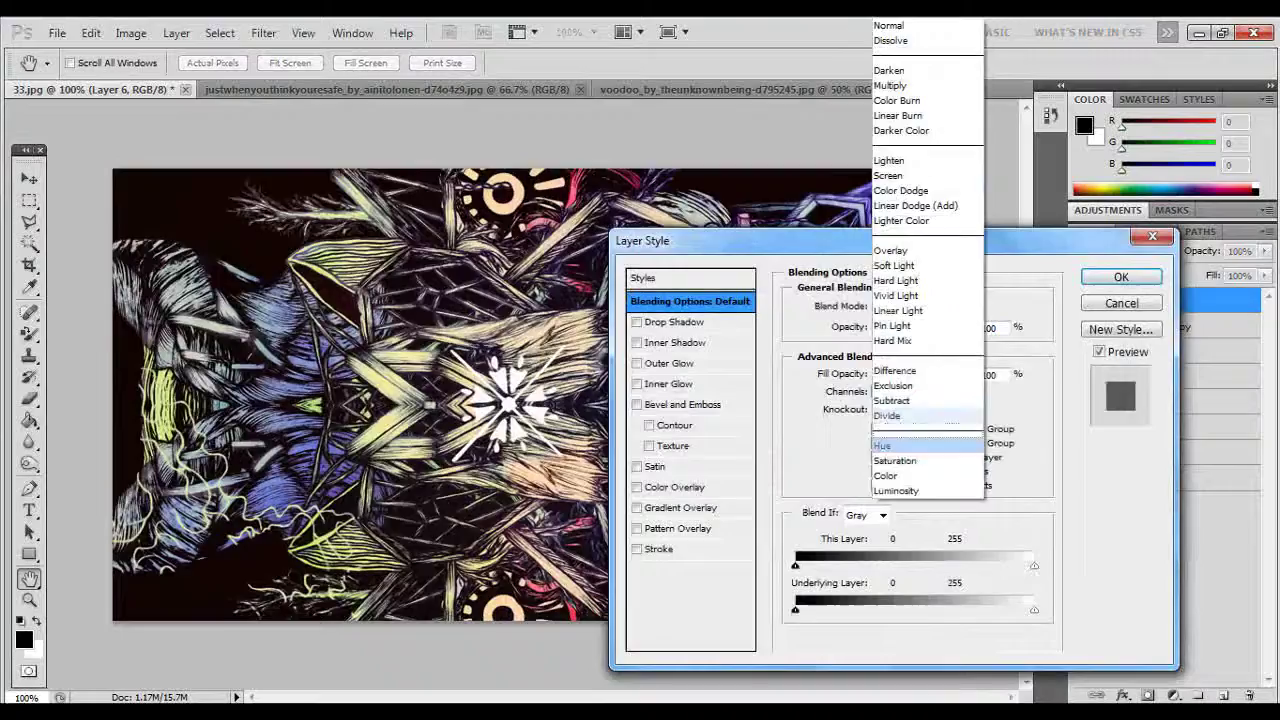
{"action": "left_click", "coordinate": [1115, 85]}
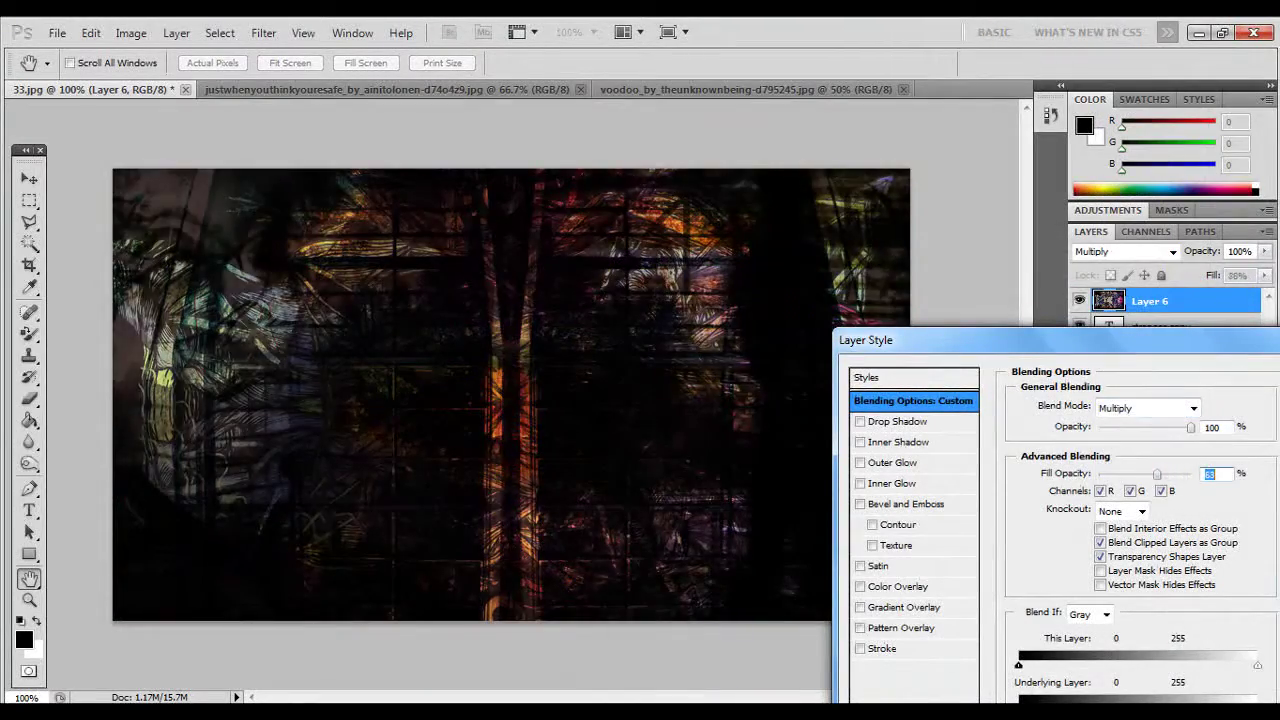
{"action": "left_click_drag", "start_coordinate": [1190, 473], "coordinate": [1151, 473]}
{"action": "left_click_drag", "start_coordinate": [1190, 427], "coordinate": [1125, 427]}
{"action": "left_click", "coordinate": [1147, 408]}
{"action": "left_click", "coordinate": [1150, 296]}
{"action": "left_click", "coordinate": [1147, 408]}
{"action": "left_click", "coordinate": [1150, 205]}
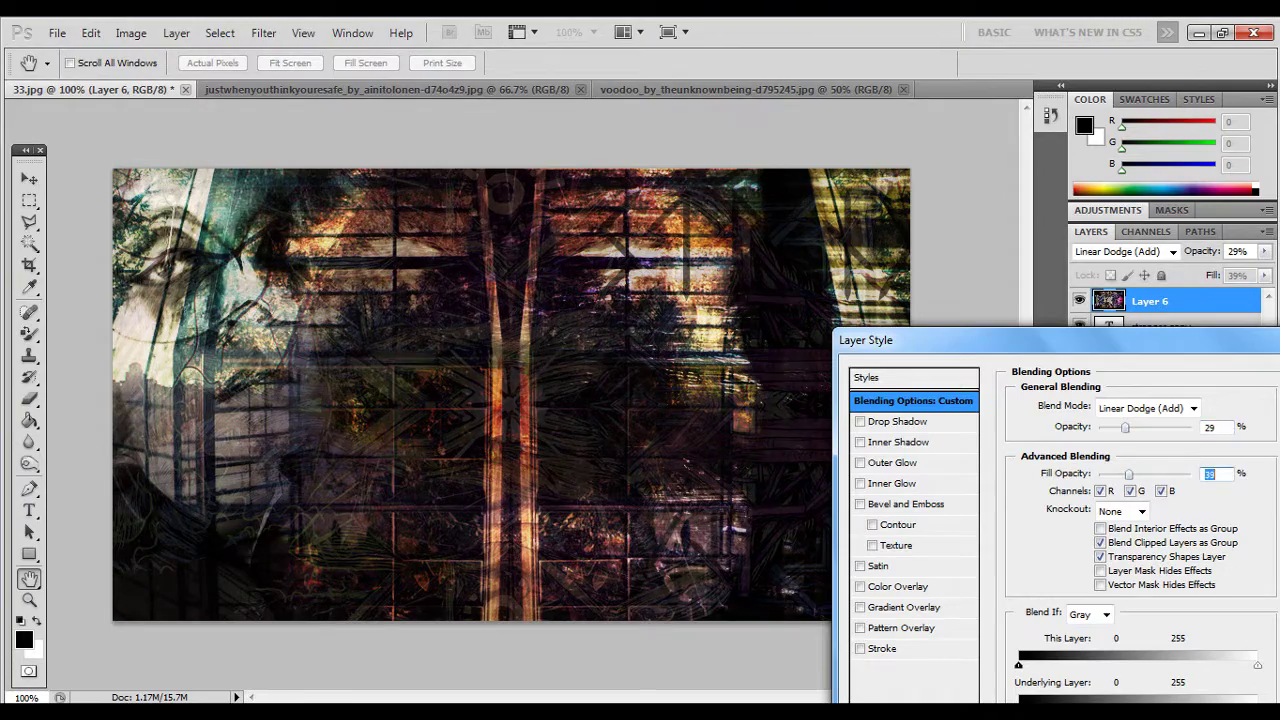
- Settle the voodoo layer on Divide with 29% opacity and 57% fill
{"action": "mouse_move", "coordinate": [900, 340]}
{"action": "left_mouse_down"}
{"action": "mouse_move", "coordinate": [1027, 283]}
{"action": "mouse_move", "coordinate": [910, 253]}
{"action": "left_mouse_up"}
{"action": "left_click", "coordinate": [1250, 349]}
{"action": "left_click", "coordinate": [1237, 415]}
{"action": "left_click_drag", "start_coordinate": [1132, 388], "coordinate": [1137, 388]}
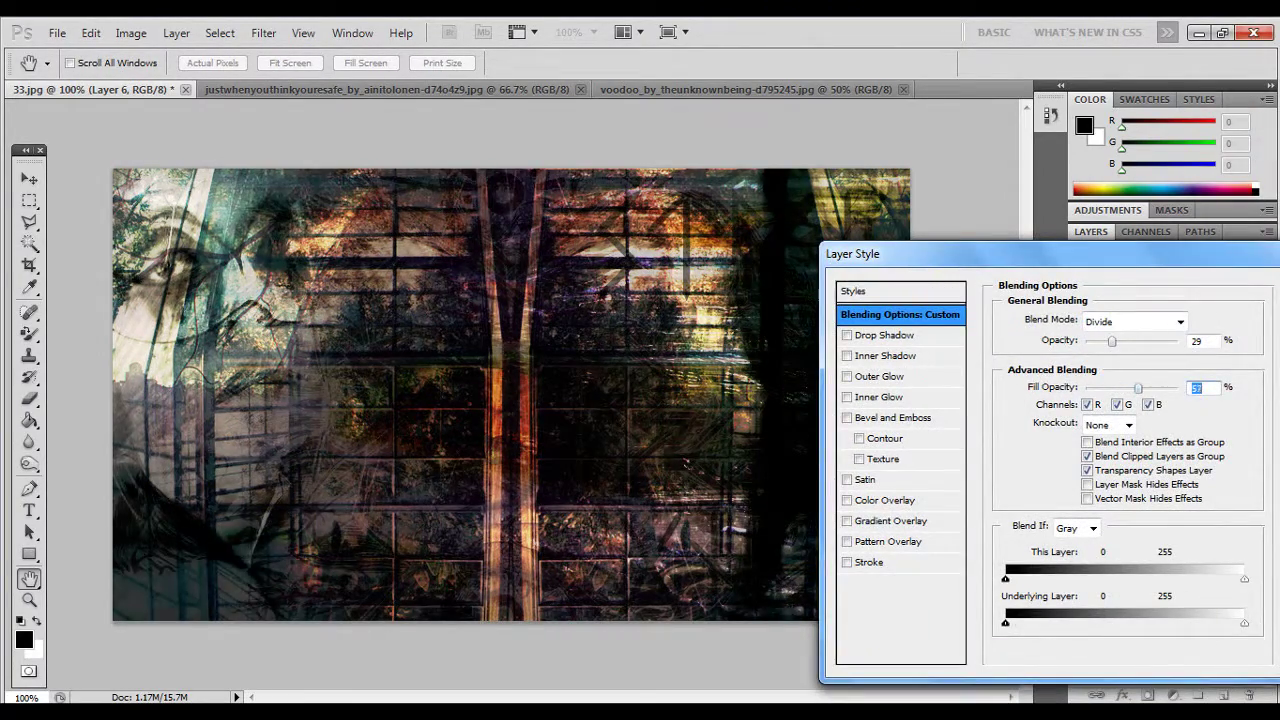
{"action": "left_click_drag", "start_coordinate": [900, 253], "coordinate": [266, 268]}
{"action": "left_click", "coordinate": [708, 320]}
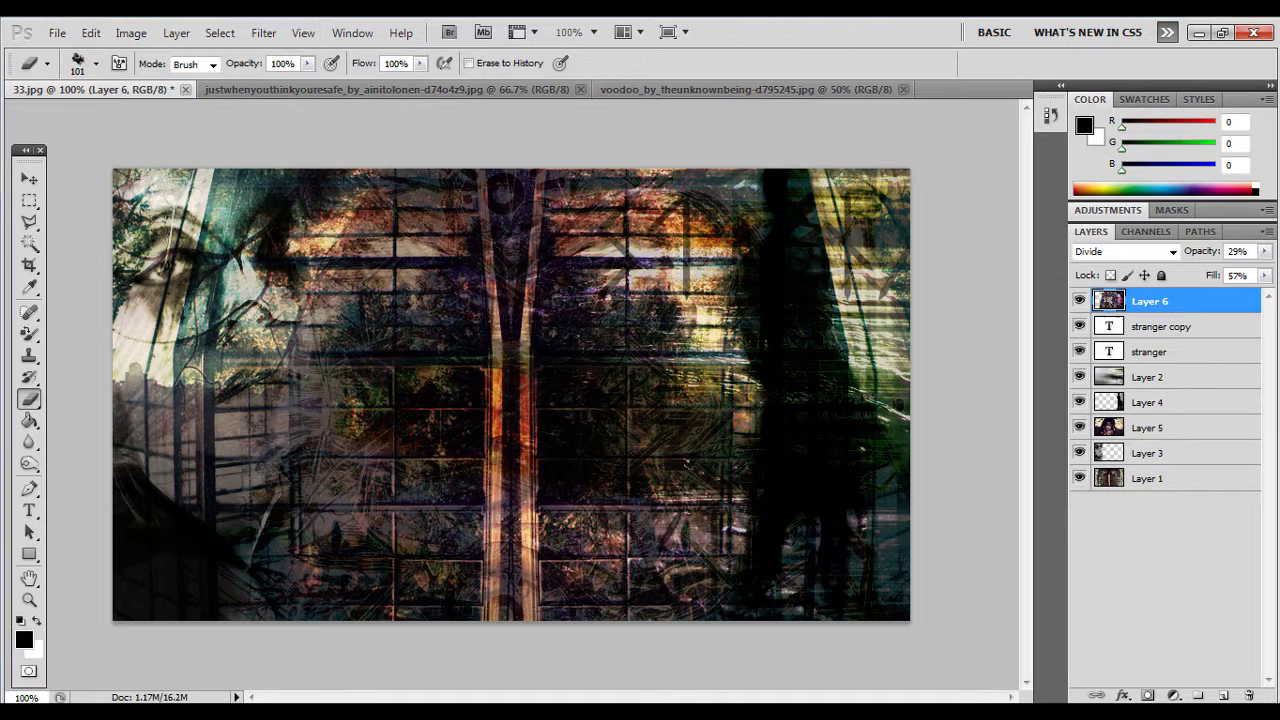
- Set the brush size to 40 px
{"action": "right_click", "coordinate": [810, 288]}
{"action": "type", "text": "40"}
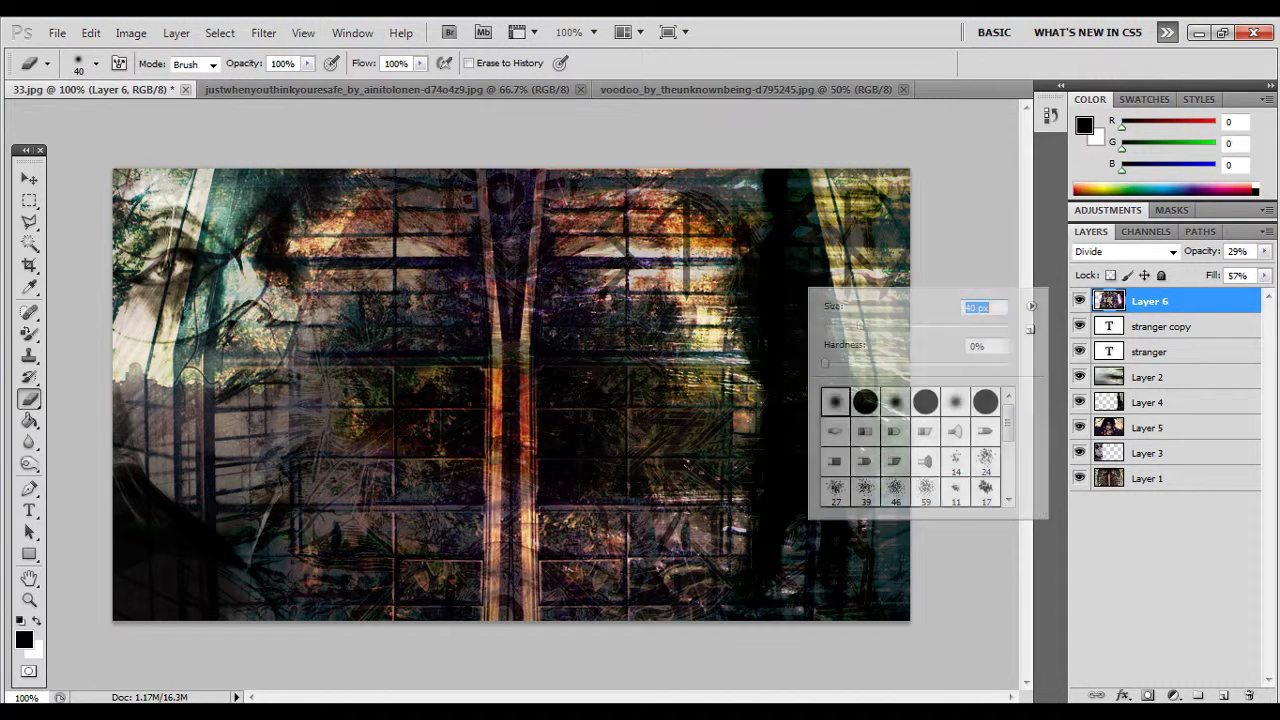
{"action": "key", "text": "Return"}
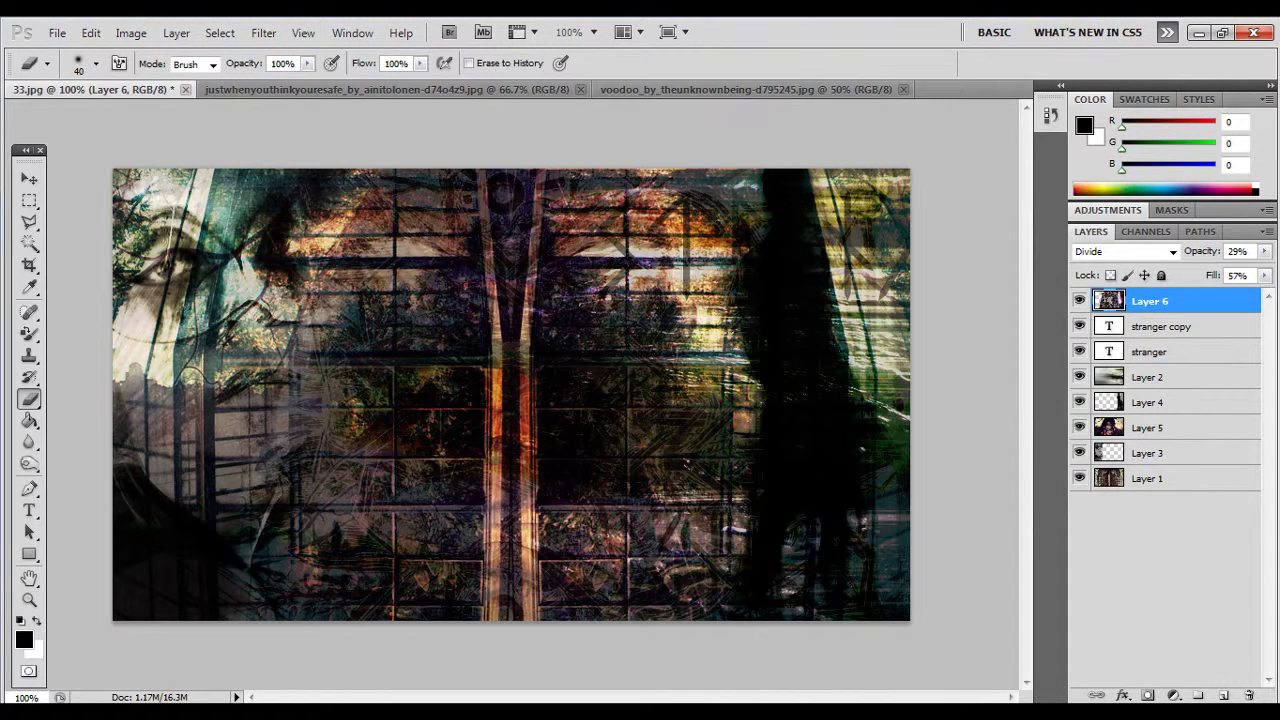
- Add a Divide-blended drop shadow with spread 5 to the original stranger text layer
{"action": "left_click", "coordinate": [1160, 326]}
{"action": "right_click", "coordinate": [1168, 351]}
{"action": "left_click", "coordinate": [1000, 162]}
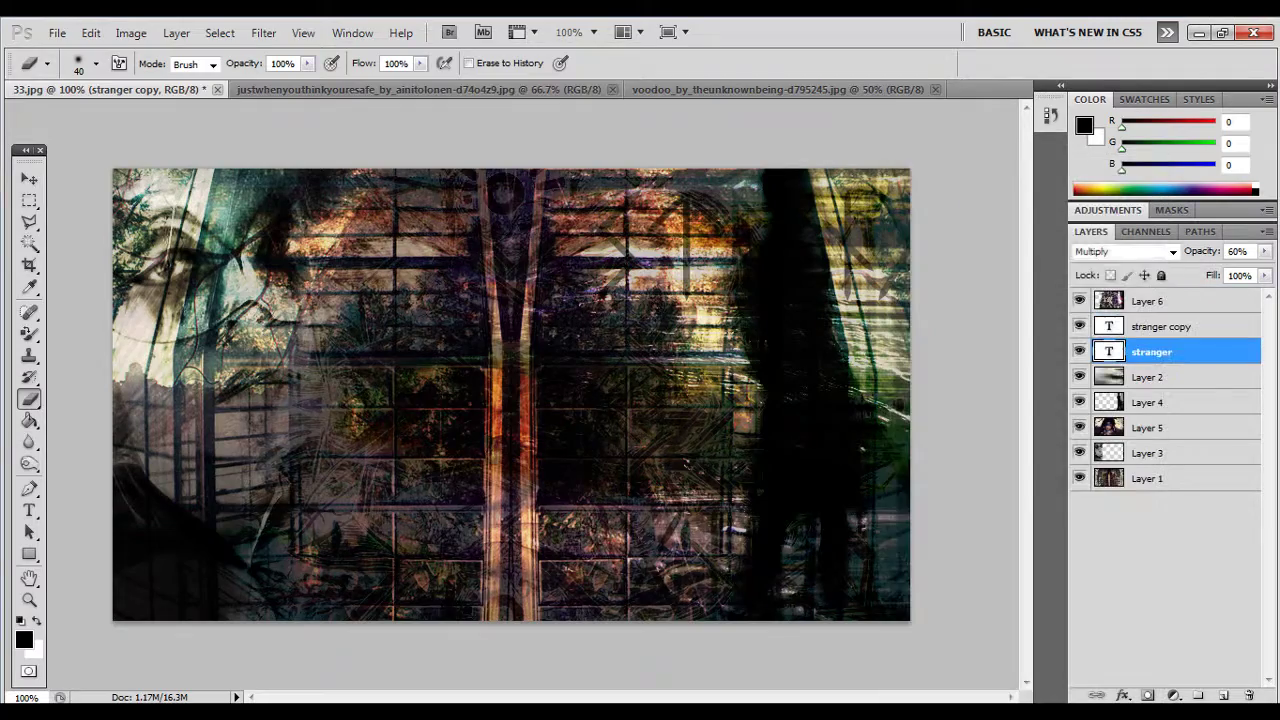
{"action": "left_click", "coordinate": [262, 366]}
{"action": "left_click", "coordinate": [490, 352]}
{"action": "left_click", "coordinate": [480, 420]}
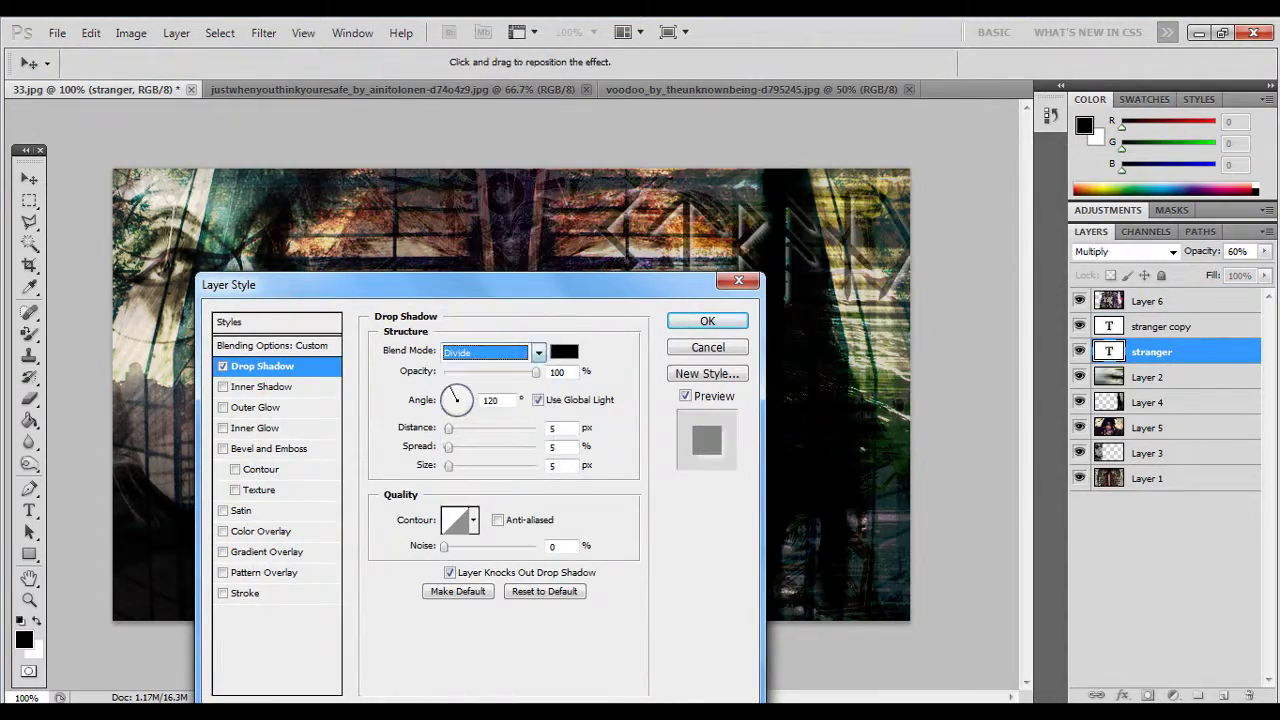
{"action": "left_click_drag", "start_coordinate": [400, 284], "coordinate": [273, 432]}
- Colour the drop shadow bright green (#1cd336) and apply it
{"action": "left_click", "coordinate": [438, 499]}
{"action": "left_click", "coordinate": [1093, 408]}
{"action": "left_click", "coordinate": [1039, 298]}
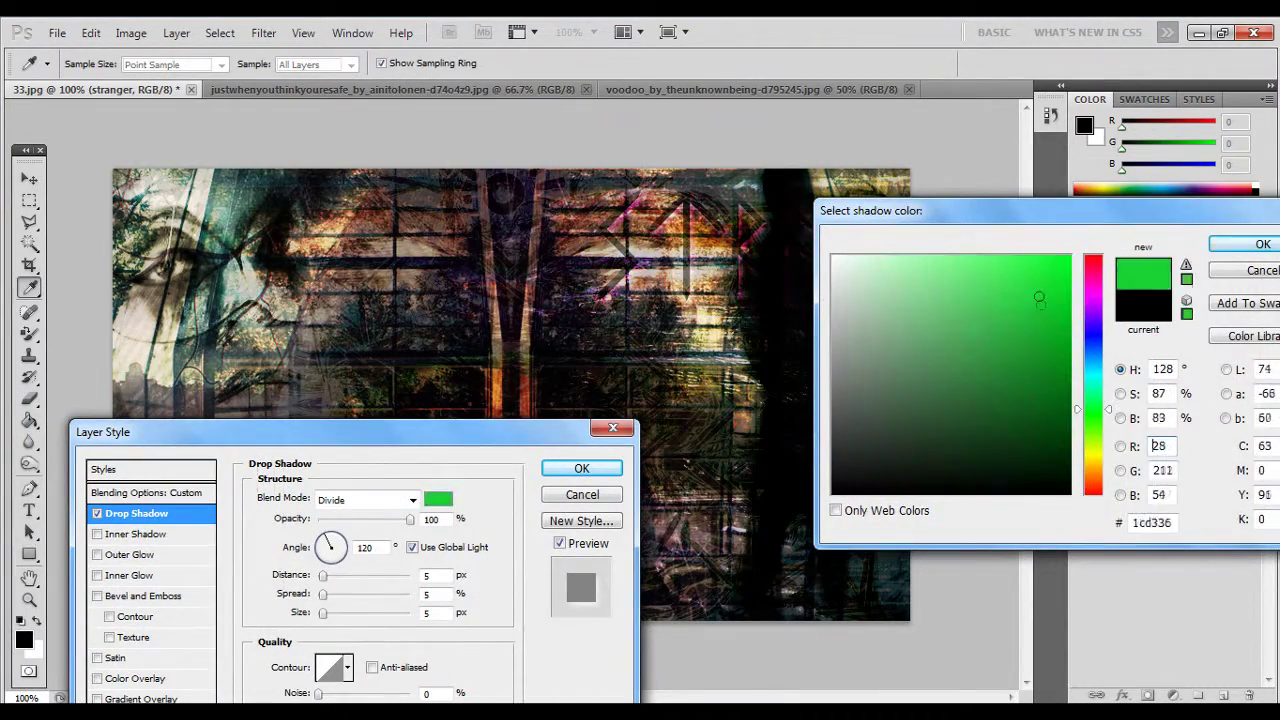
{"action": "left_click", "coordinate": [1263, 244]}
{"action": "key", "text": "Return"}
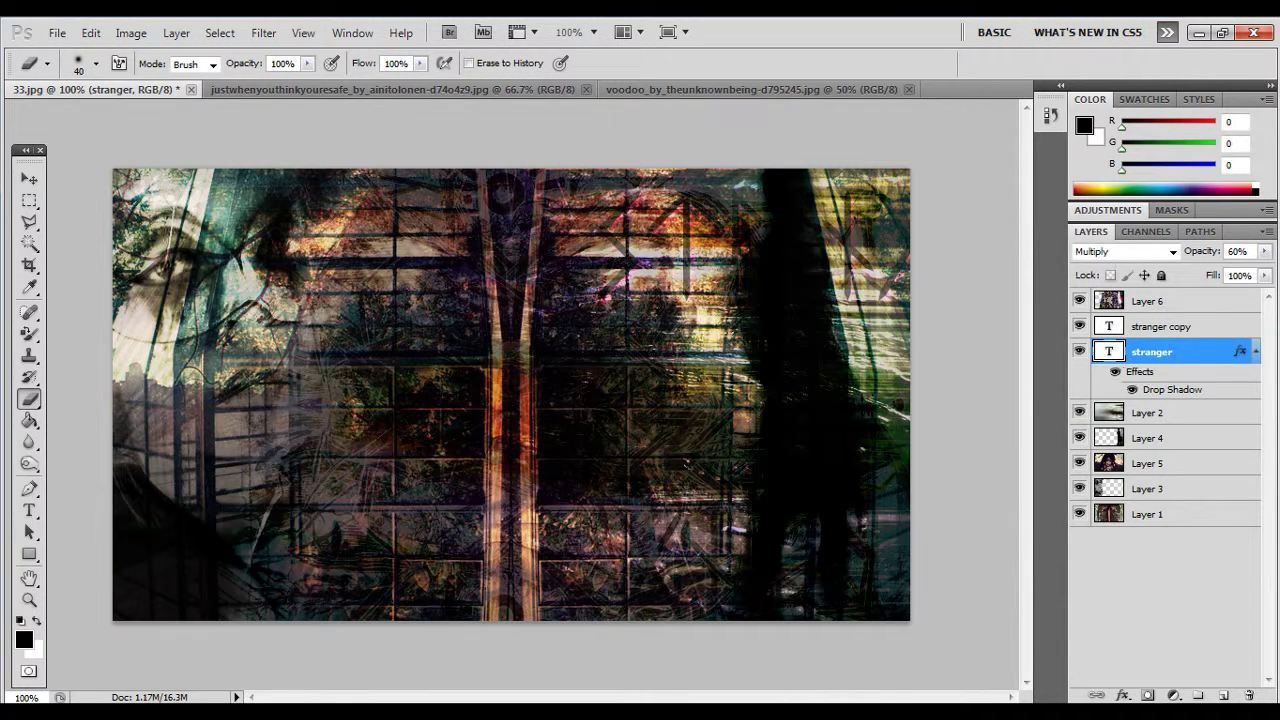
{"action": "key", "text": "z"}
{"action": "right_click", "coordinate": [340, 455]}
- Add a rune text layer at the lower left and move it up on the left
{"action": "key", "text": "Escape"}
{"action": "key", "text": "t"}
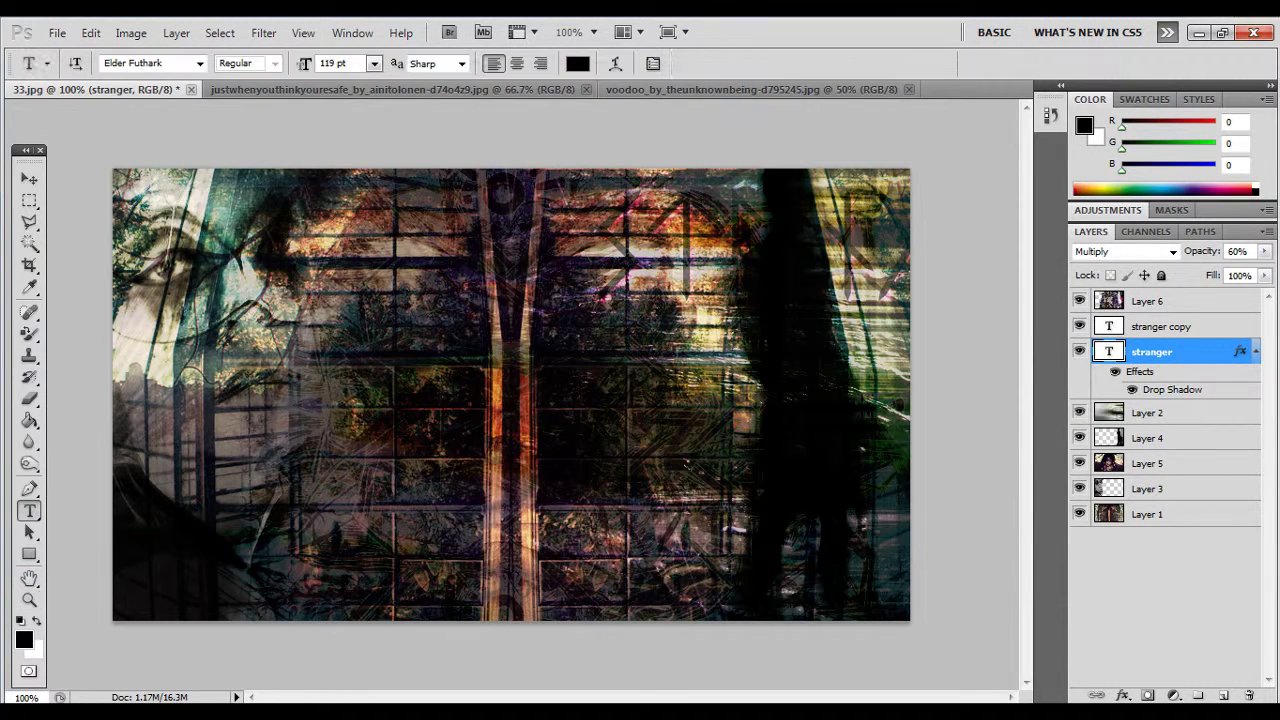
{"action": "left_click_drag", "start_coordinate": [174, 449], "coordinate": [299, 524]}
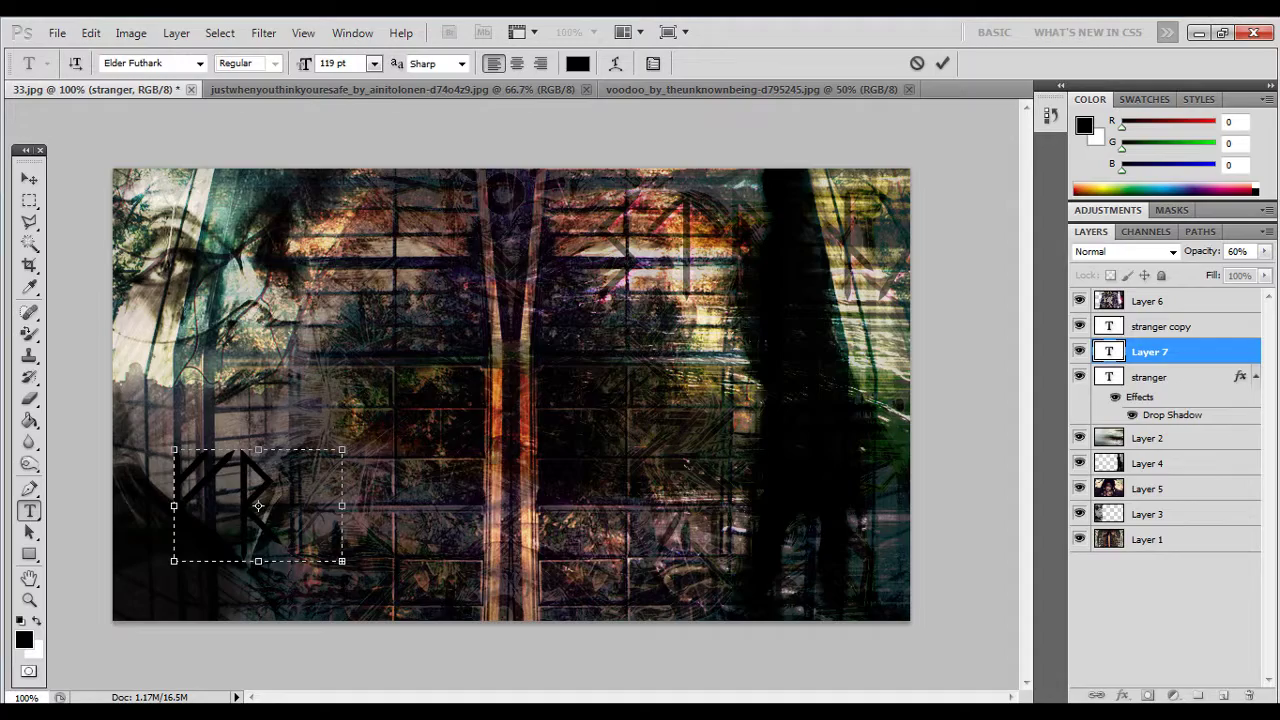
{"action": "left_click", "coordinate": [29, 178]}
{"action": "left_click_drag", "start_coordinate": [274, 507], "coordinate": [229, 387]}
- Set the new rune text layer's blend mode to Divide in Blending Options
{"action": "right_click", "coordinate": [1190, 351]}
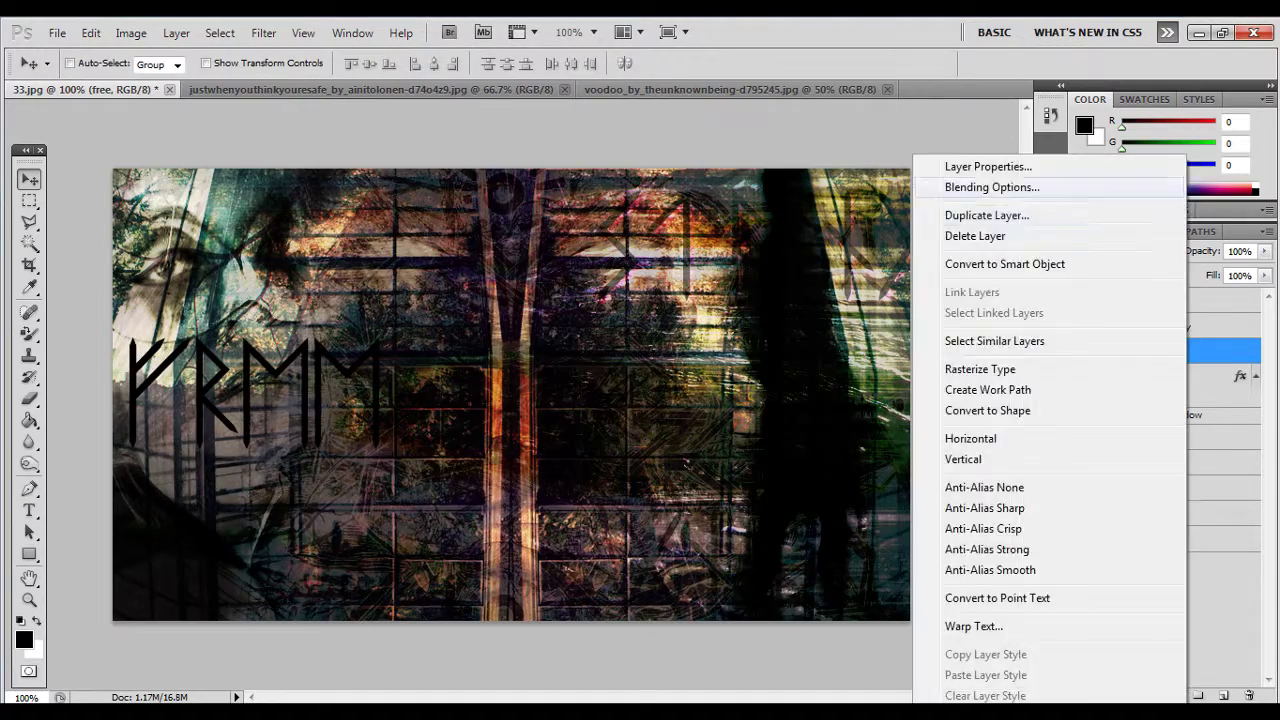
{"action": "left_click", "coordinate": [951, 186]}
{"action": "left_click", "coordinate": [430, 500]}
{"action": "key", "text": "Up"}
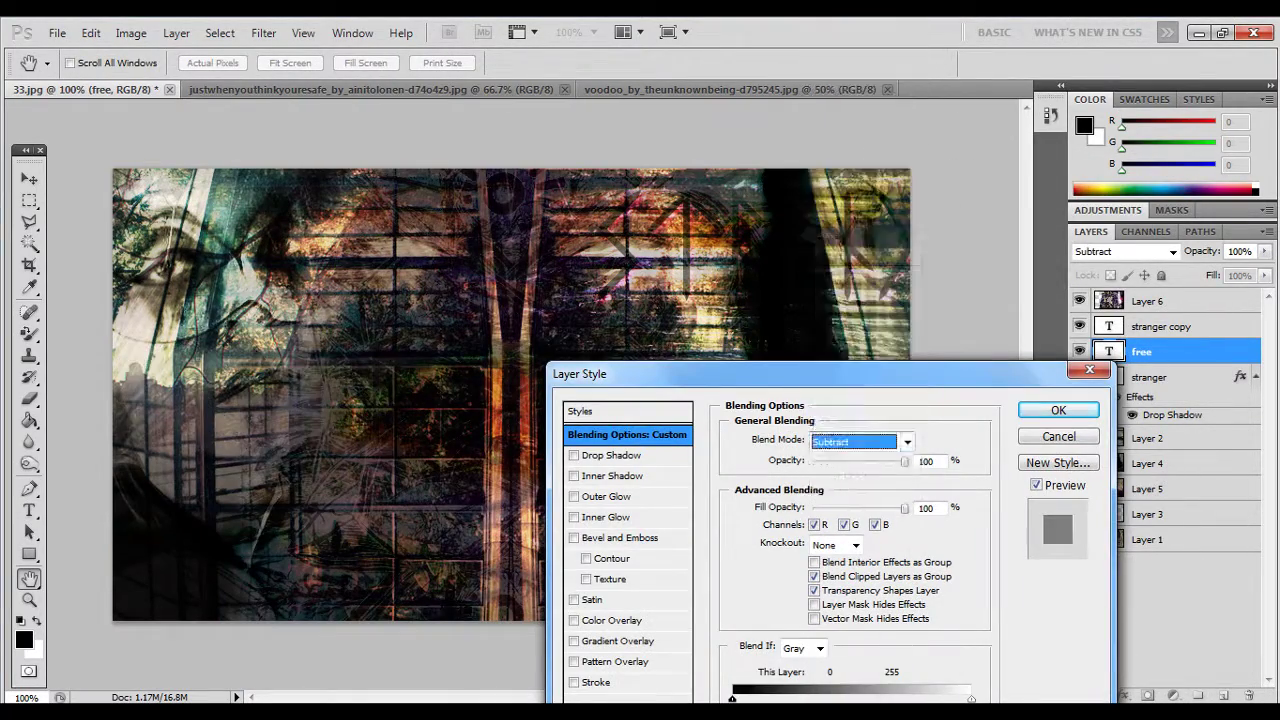
{"action": "key", "text": "Up"}
{"action": "key", "text": "Return"}
{"action": "key", "text": "Return"}
- Scale the rune text narrower and shorter, place it above Layer 5, and set 28% fill
{"action": "key", "text": "v"}
{"action": "left_click_drag", "start_coordinate": [1141, 351], "coordinate": [1147, 527]}
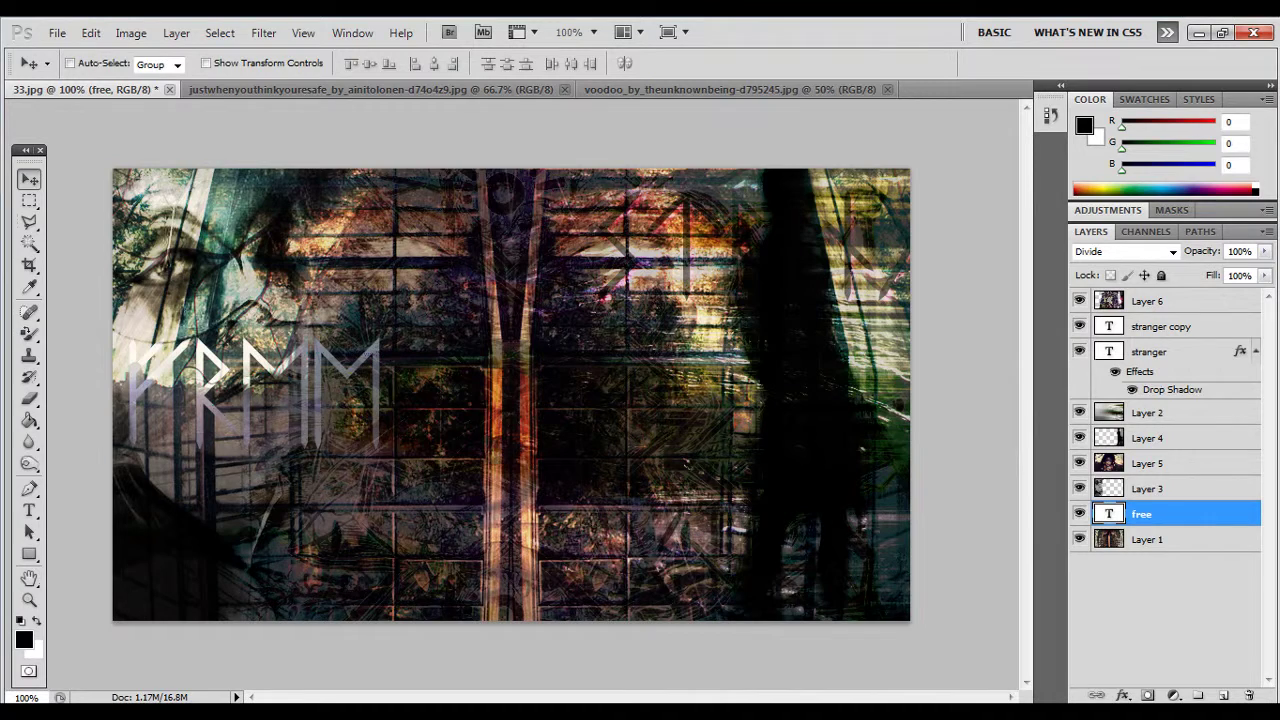
{"action": "key", "text": "ctrl+t"}
{"action": "left_click_drag", "start_coordinate": [393, 339], "coordinate": [249, 375]}
{"action": "key", "text": "Return"}
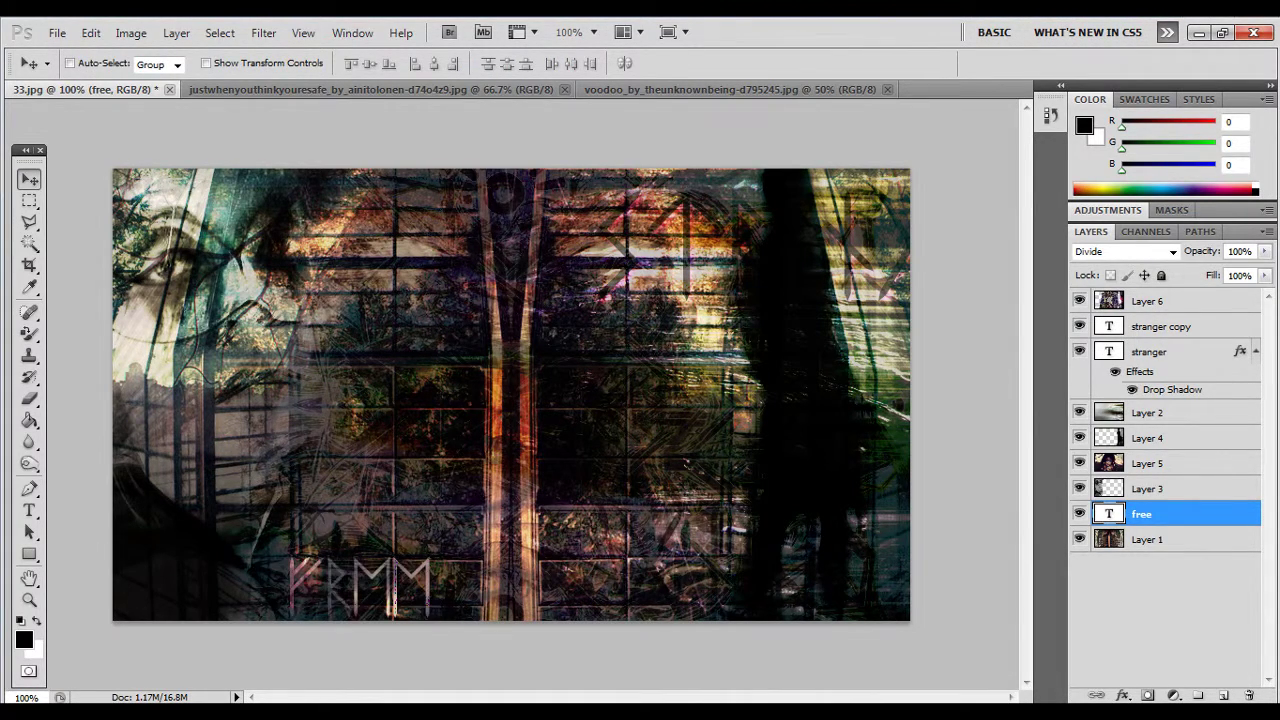
{"action": "key", "text": "ctrl+bracketright"}
{"action": "key", "text": "ctrl+bracketright"}
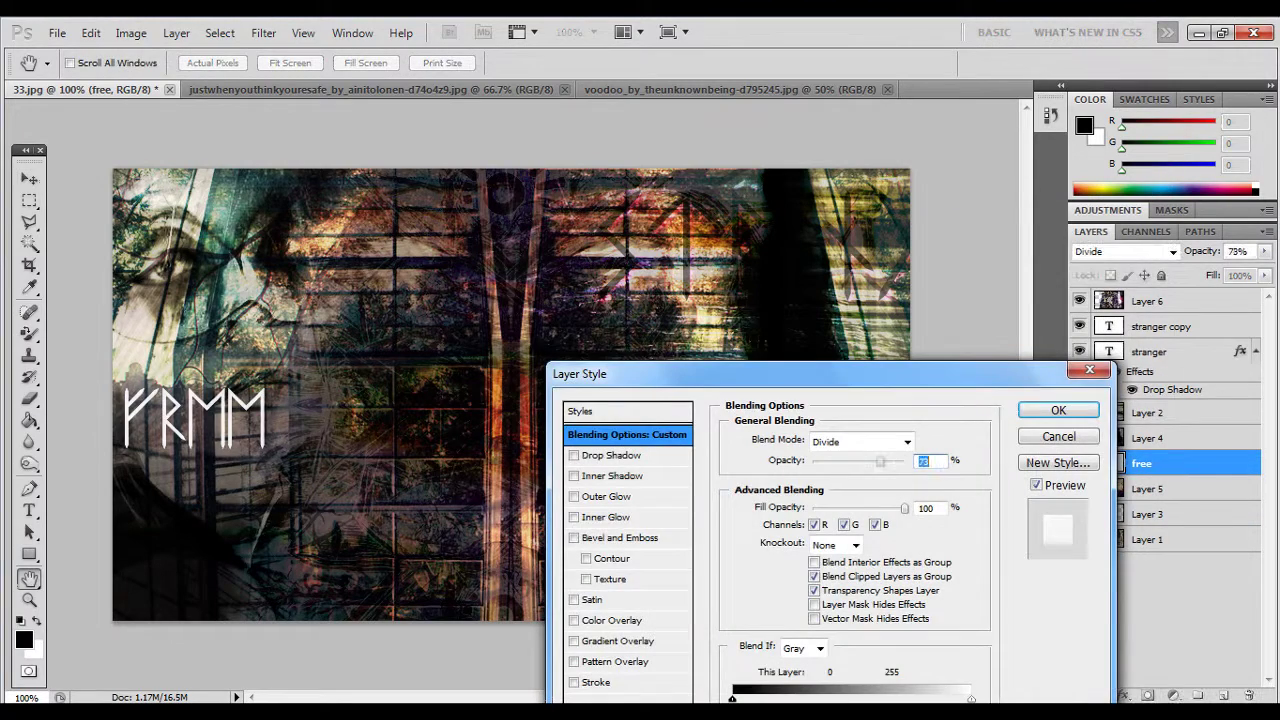
{"action": "key", "text": "Return"}
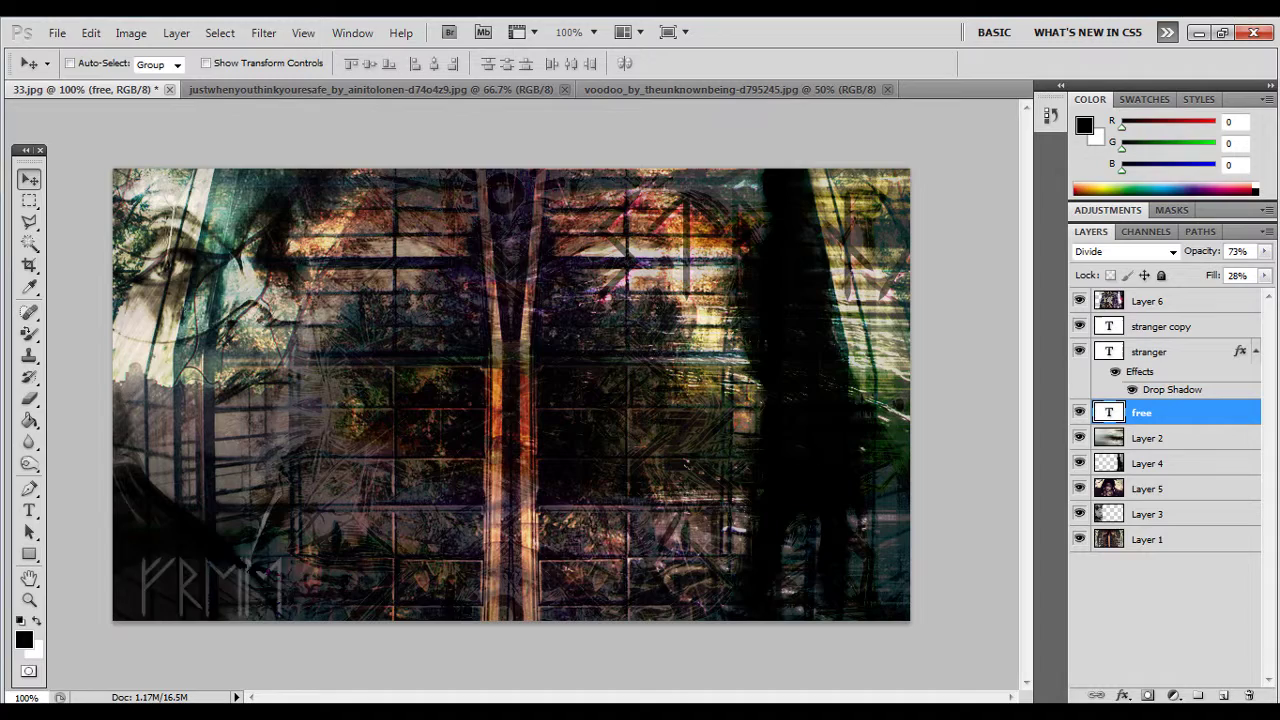
- Reopen the free layer's Blending Options and apply Divide mode at 38% opacity
{"action": "double_click", "coordinate": [1190, 412]}
{"action": "left_click", "coordinate": [855, 441]}
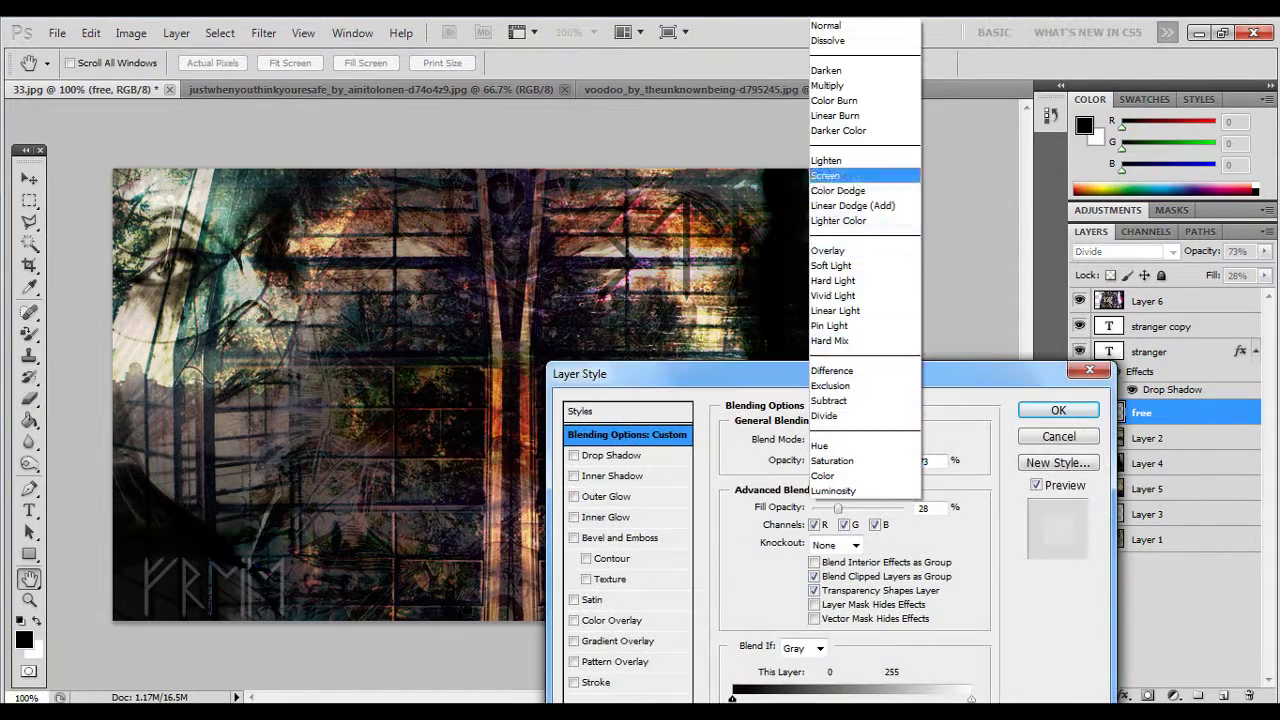
{"action": "left_click", "coordinate": [850, 331]}
{"action": "type", "text": "38"}
{"action": "key", "text": "Return"}
- Select Layer 1 through Layer 6 and merge them into a single Layer 6
{"action": "key", "text": "b"}
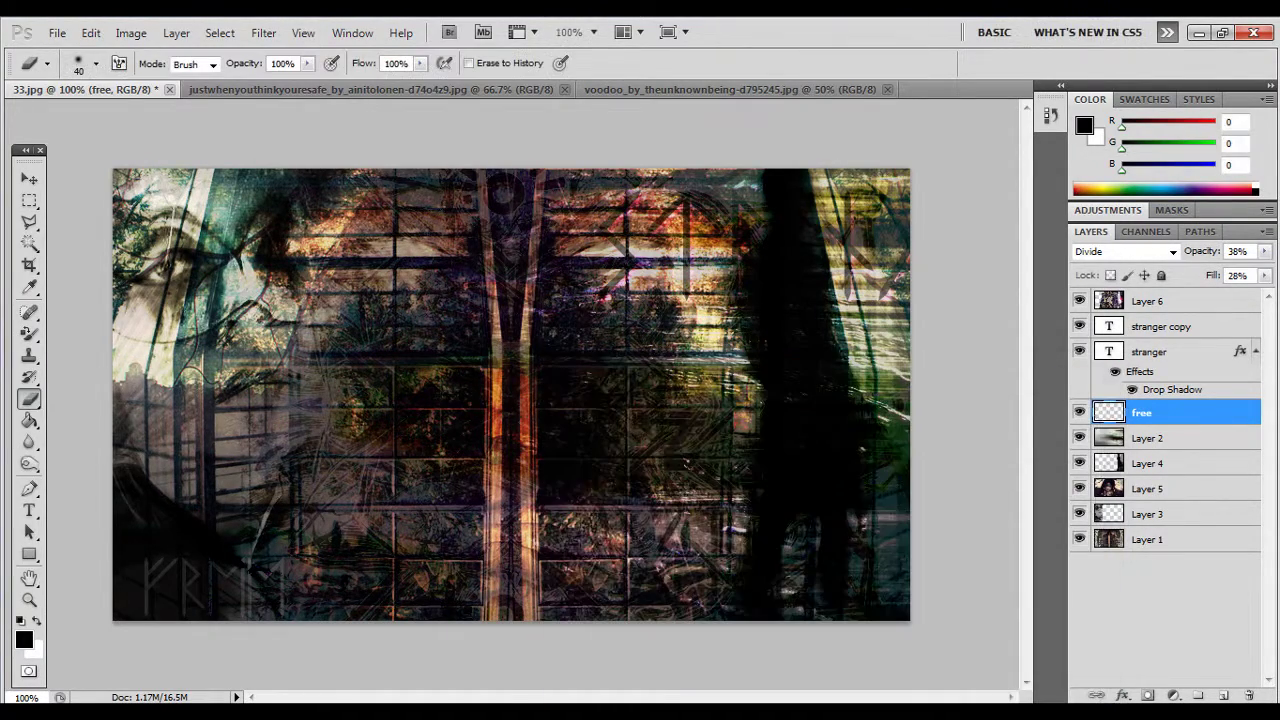
{"action": "right_click", "coordinate": [362, 468]}
{"action": "key", "text": "Return"}
{"action": "key", "text": "alt+bracketleft"}
{"action": "key", "text": "alt+bracketleft"}
{"action": "key", "text": "alt+bracketleft"}
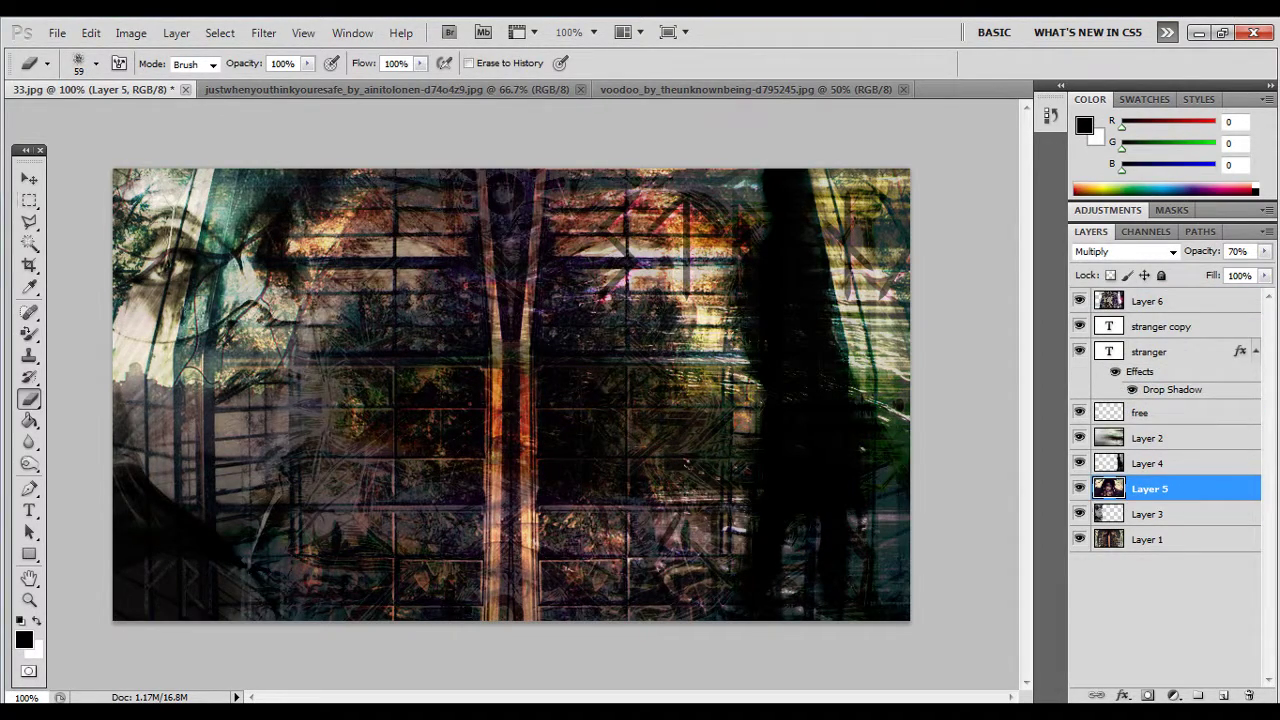
{"action": "key", "text": "alt+period"}
{"action": "key", "text": "shift+alt+bracketleft"}
{"action": "key", "text": "shift+alt+bracketleft"}
{"action": "key", "text": "shift+alt+bracketleft"}
{"action": "key", "text": "shift+alt+bracketleft"}
{"action": "key", "text": "shift+alt+bracketleft"}
{"action": "key", "text": "shift+alt+bracketleft"}
{"action": "key", "text": "shift+alt+bracketleft"}
{"action": "key", "text": "ctrl+e"}
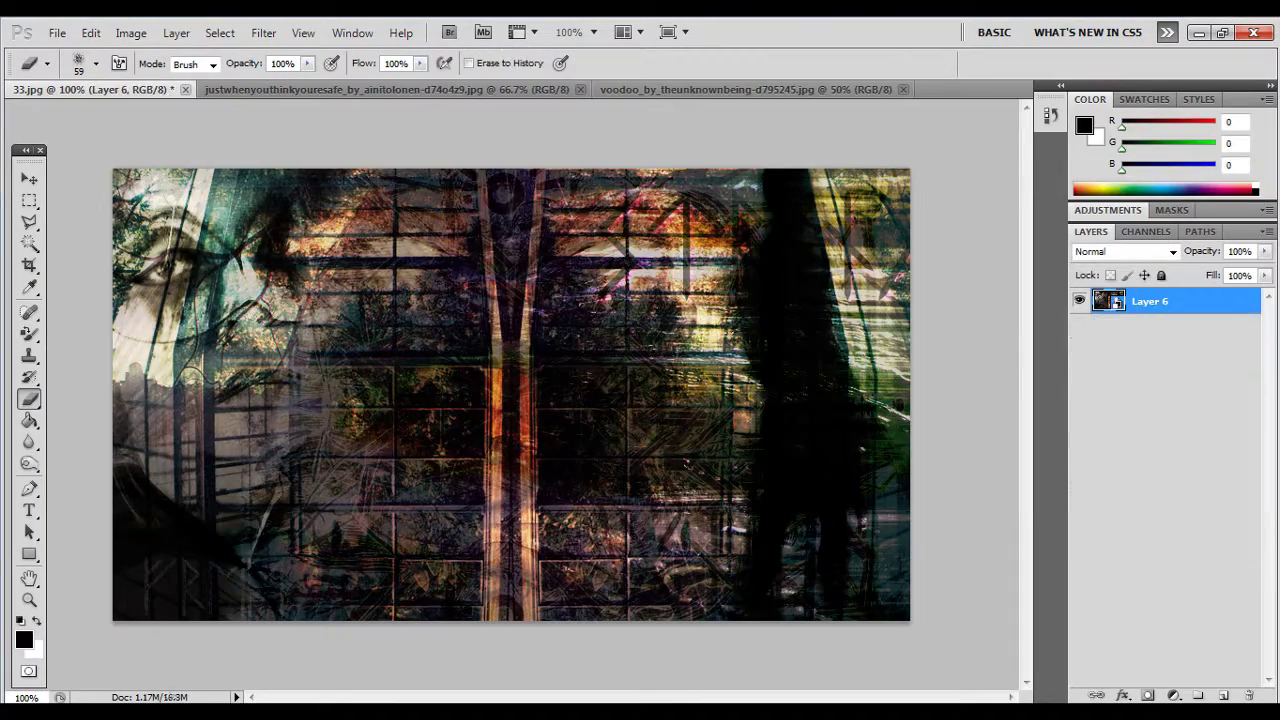
- Duplicate Layer 6 and set the copy to Vivid Light blending
{"action": "key", "text": "z"}
{"action": "key", "text": "ctrl+plus"}
{"action": "key", "text": "ctrl+minus"}
{"action": "right_click", "coordinate": [1183, 301]}
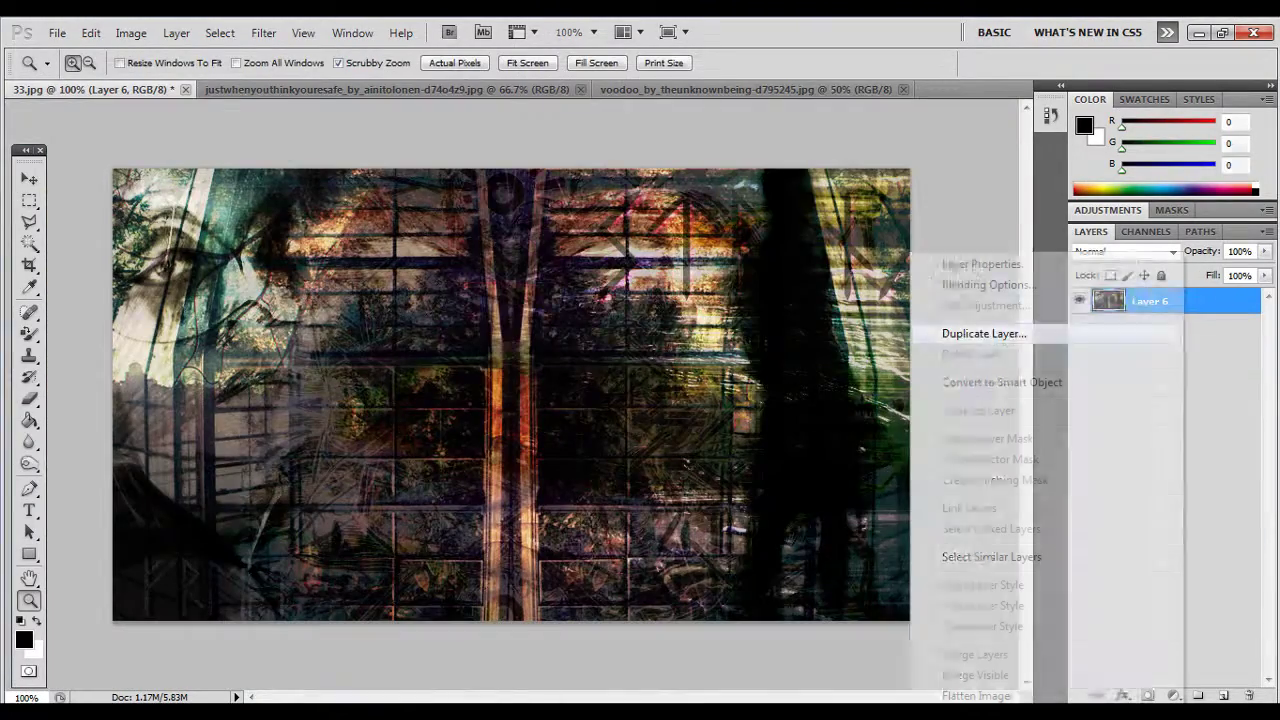
{"action": "key", "text": "ctrl+j"}
{"action": "key", "text": "Down"}
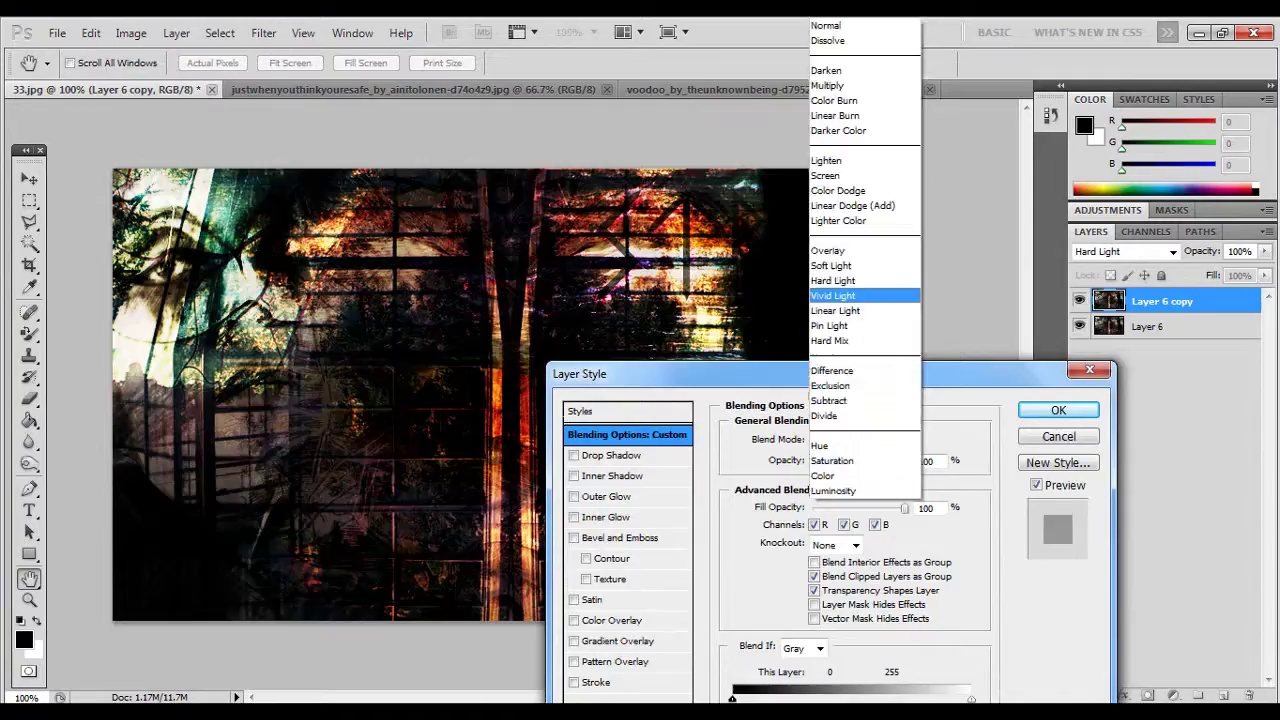
{"action": "key", "text": "Return"}
- Merge the Vivid Light copy down into Layer 6 and apply a Render filter
{"action": "key", "text": "Return"}
{"action": "key", "text": "ctrl+e"}
{"action": "key", "text": "alt+t"}
{"action": "key", "text": "r"}
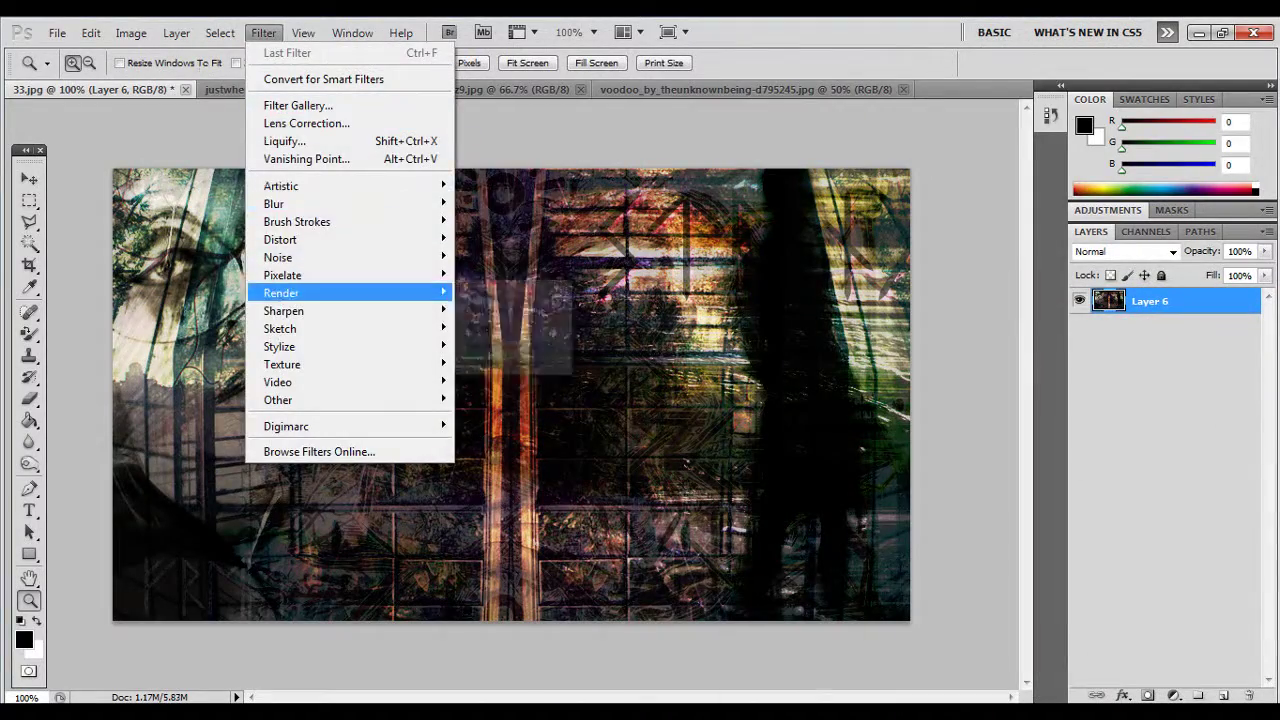
{"action": "key", "text": "Right"}
{"action": "key", "text": "Return"}
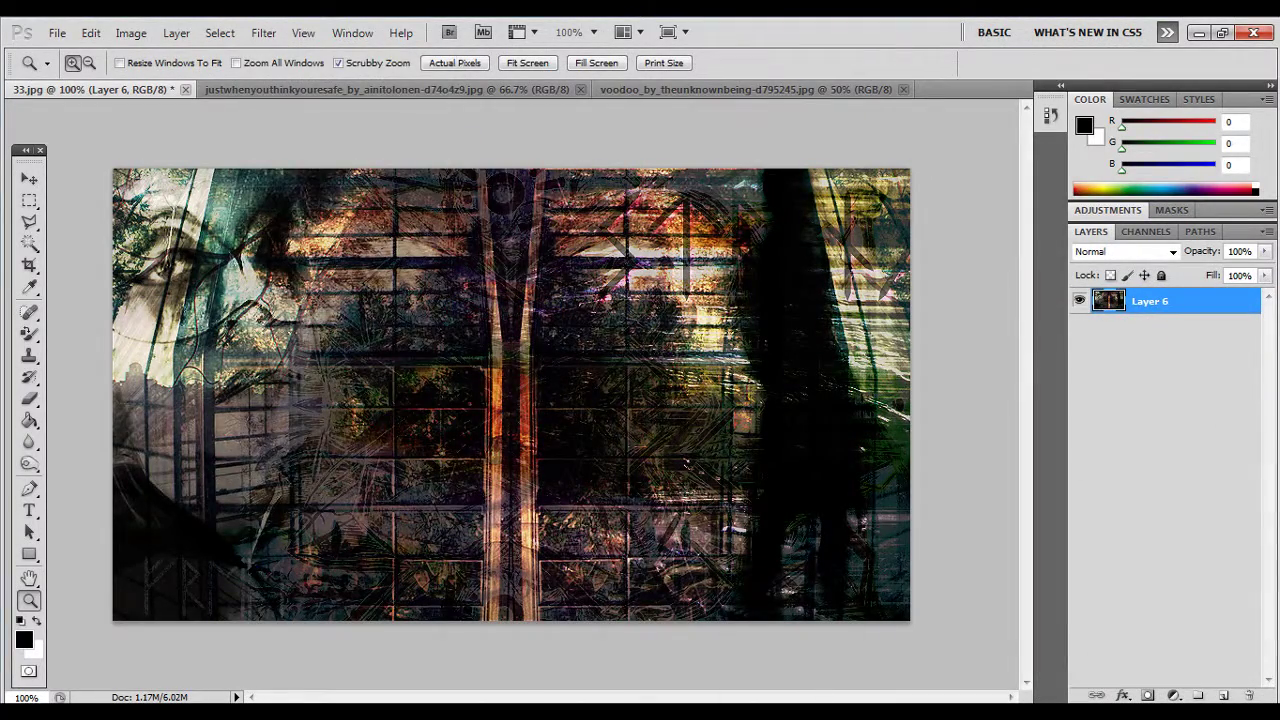
{"action": "key", "text": "i"}
{"action": "key", "text": "alt+s"}
{"action": "key", "text": "Right"}
{"action": "key", "text": "Right"}
{"action": "key", "text": "alt+i"}
{"action": "key", "text": "Down"}
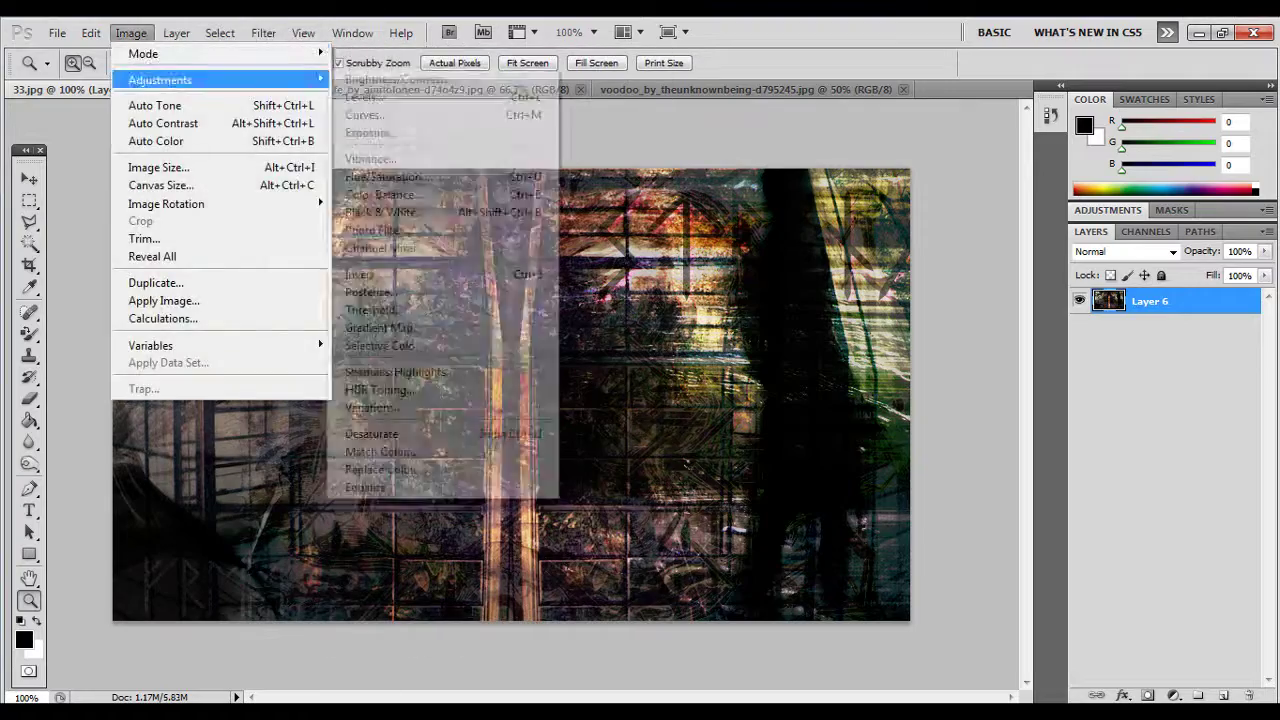
{"action": "key", "text": "Right"}
{"action": "key", "text": "Return"}
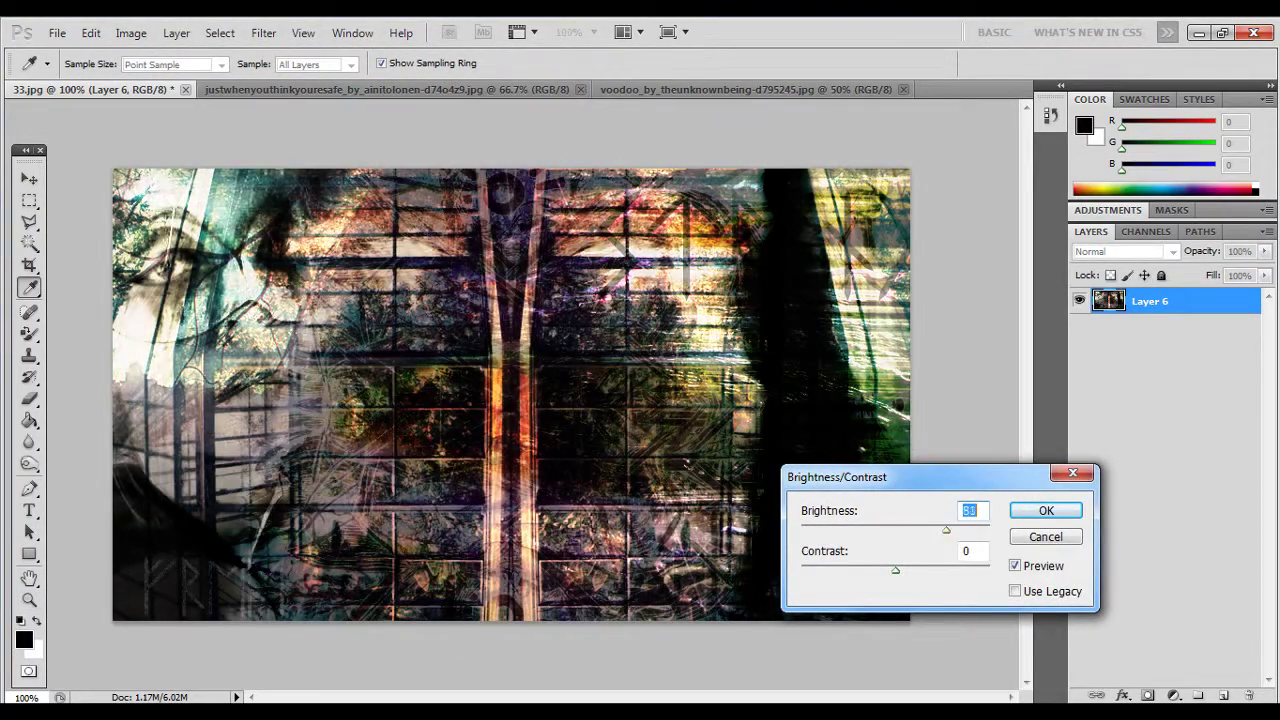
{"action": "key", "text": "Tab"}
{"action": "type", "text": "86-3"}
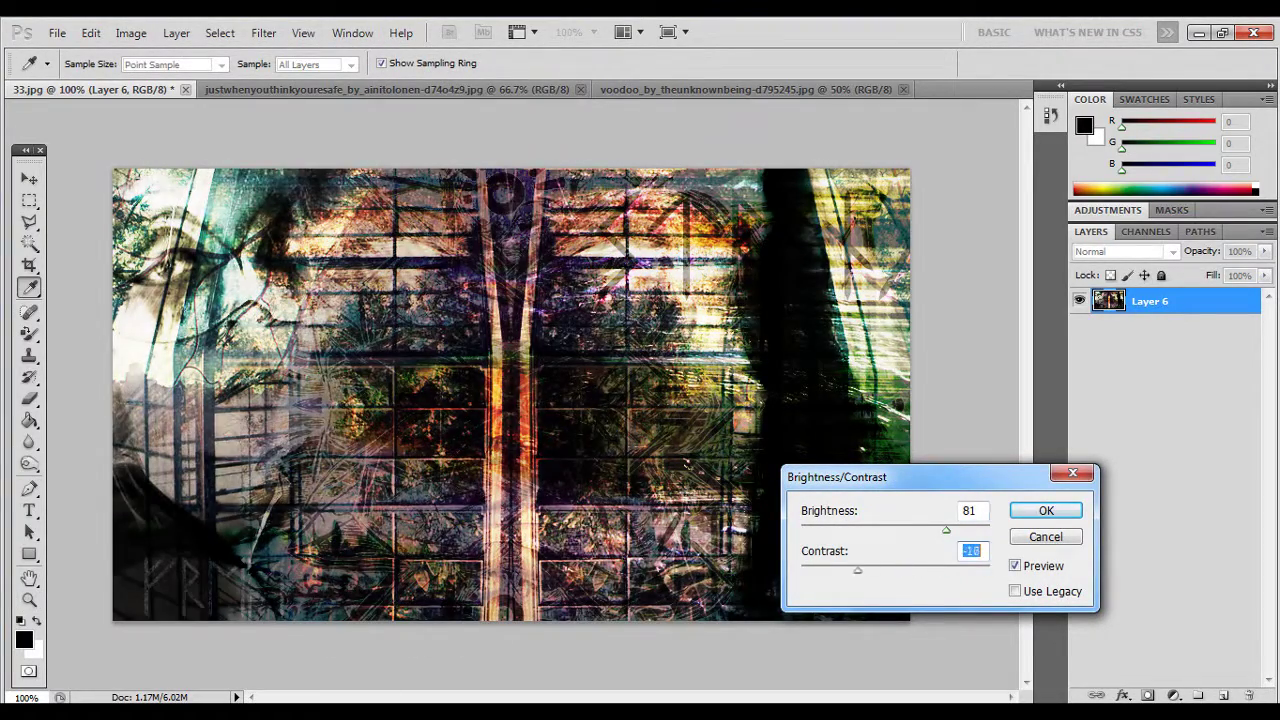
{"action": "type", "text": "9"}
{"action": "key", "text": "shift+Tab"}
{"action": "type", "text": "15092"}
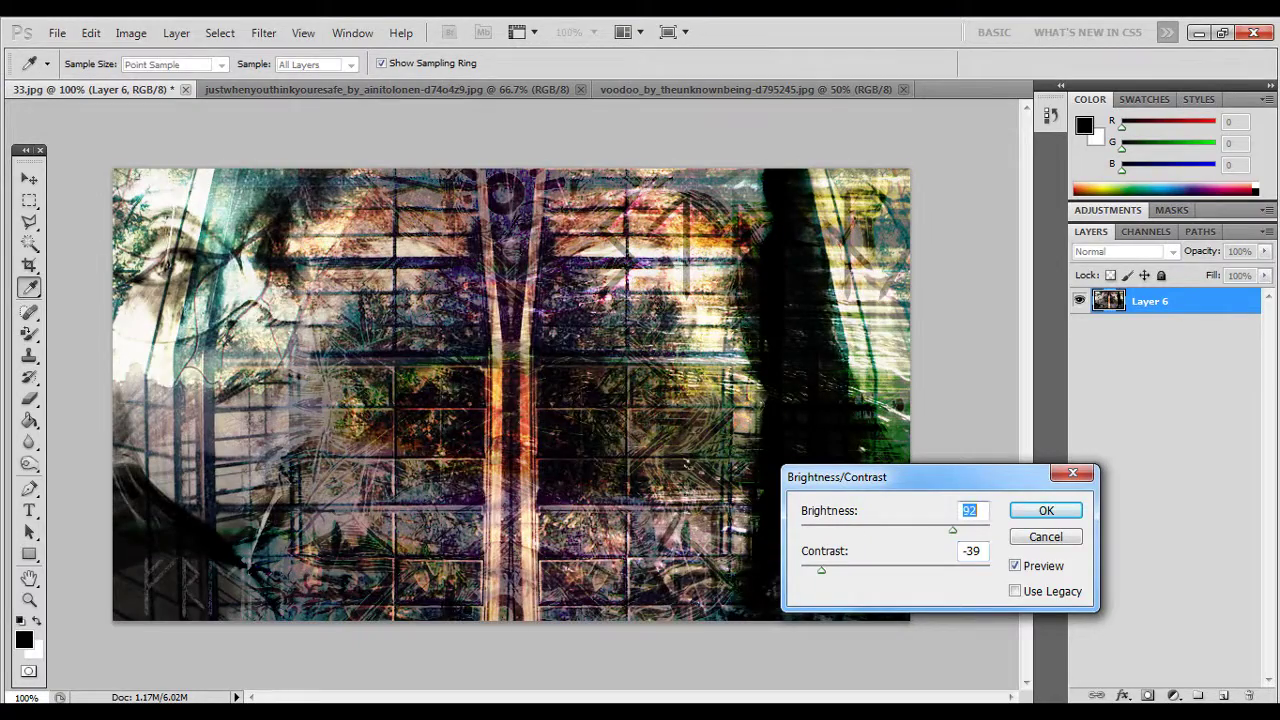
{"action": "key", "text": "Tab"}
{"action": "type", "text": "100"}
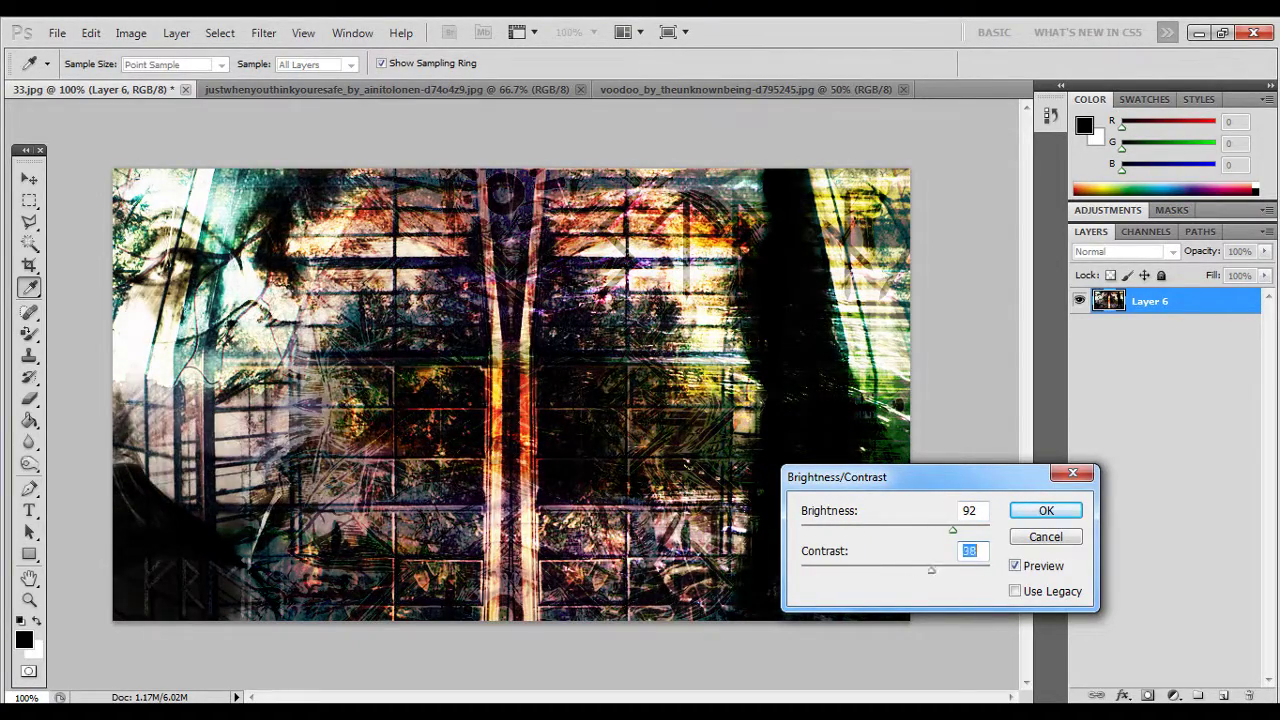
{"action": "type", "text": "14"}
{"action": "key", "text": "shift+Tab"}
{"action": "type", "text": "0"}
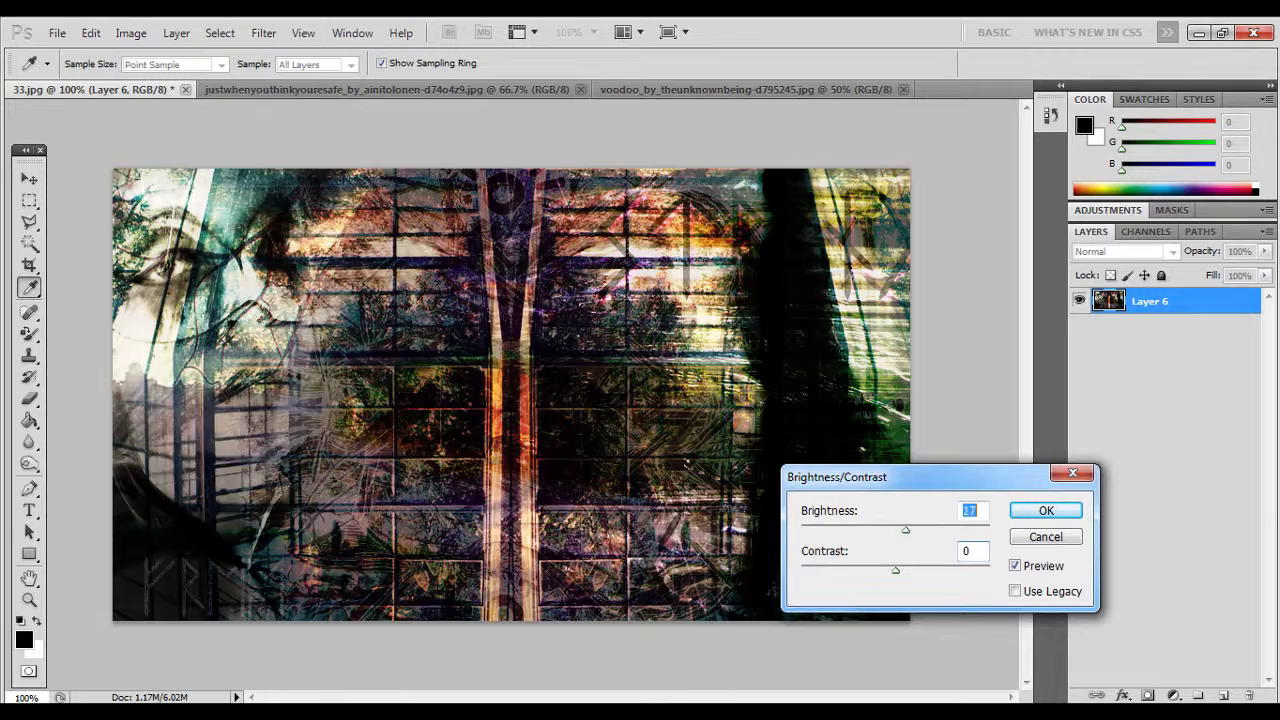
{"action": "key", "text": "Return"}
{"action": "key", "text": "z"}
- Use the History Brush to restore earlier detail along the left and top edges
{"action": "left_click", "coordinate": [29, 377]}
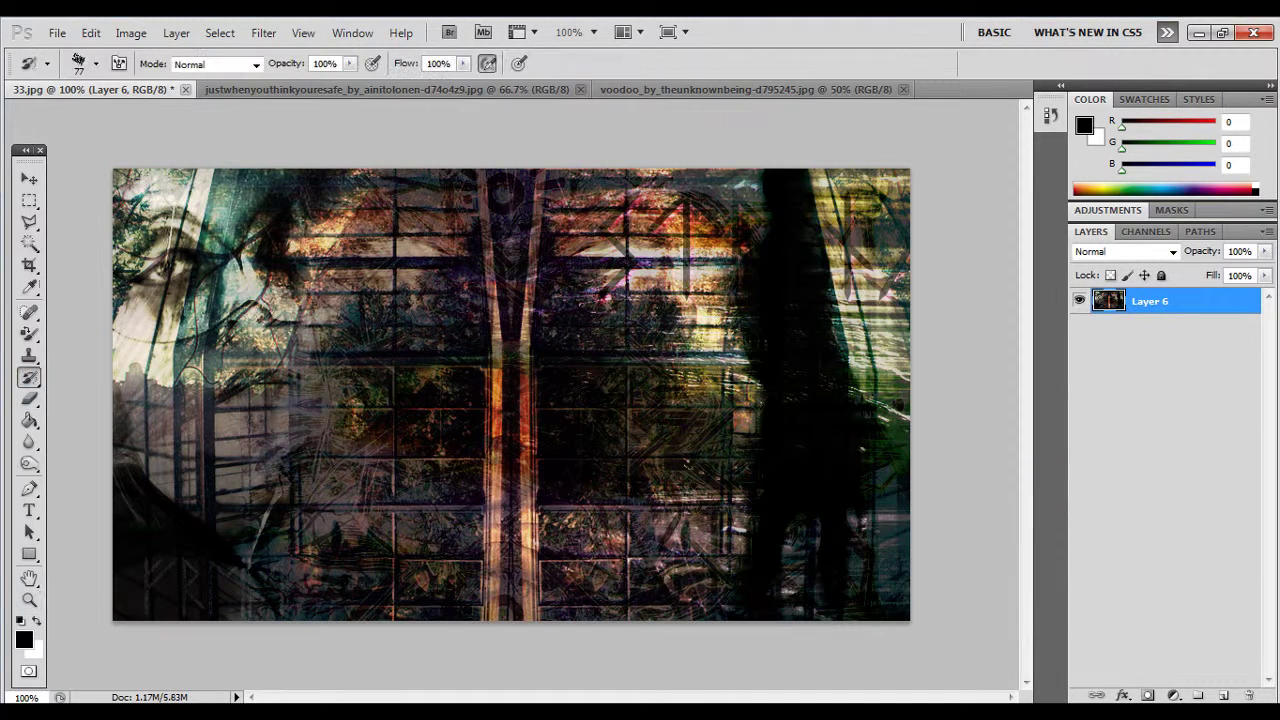
{"action": "left_click_drag", "start_coordinate": [135, 310], "coordinate": [124, 415]}
{"action": "left_click_drag", "start_coordinate": [125, 370], "coordinate": [130, 430]}
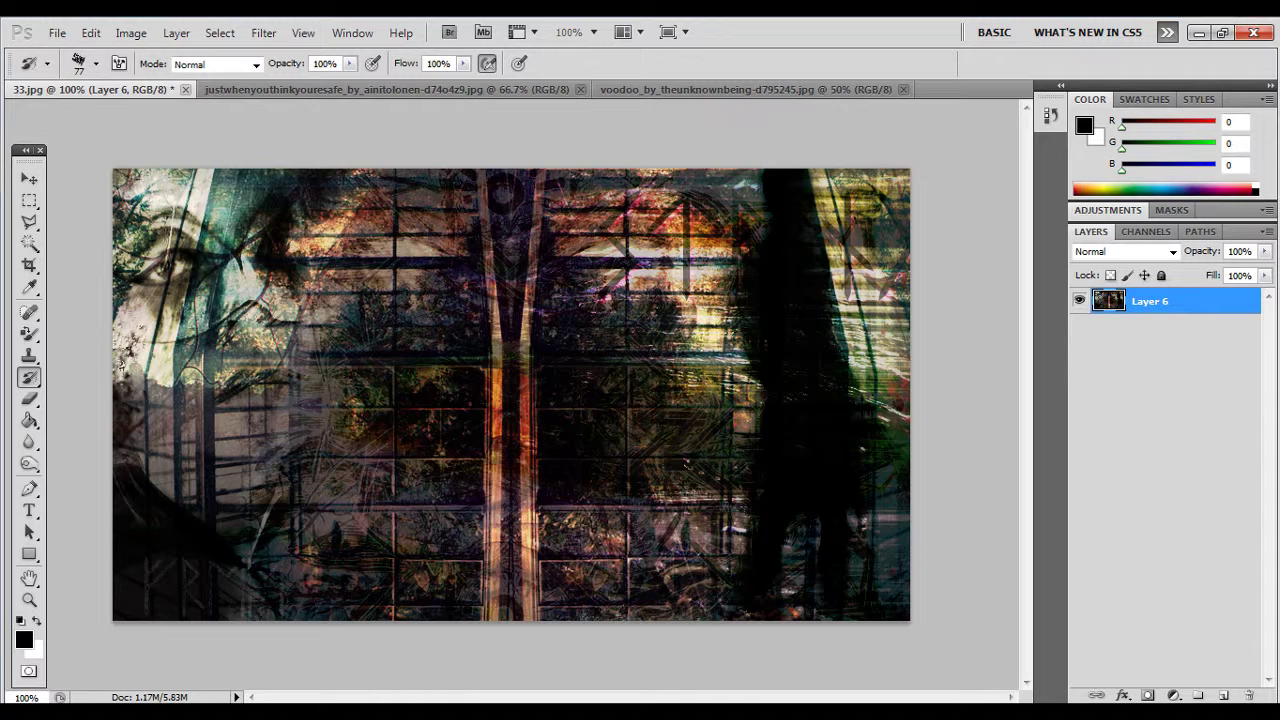
{"action": "mouse_move", "coordinate": [610, 182]}
{"action": "left_mouse_down"}
{"action": "mouse_move", "coordinate": [350, 182]}
{"action": "mouse_move", "coordinate": [490, 188]}
{"action": "left_mouse_up"}
{"action": "left_click_drag", "start_coordinate": [290, 182], "coordinate": [115, 178]}
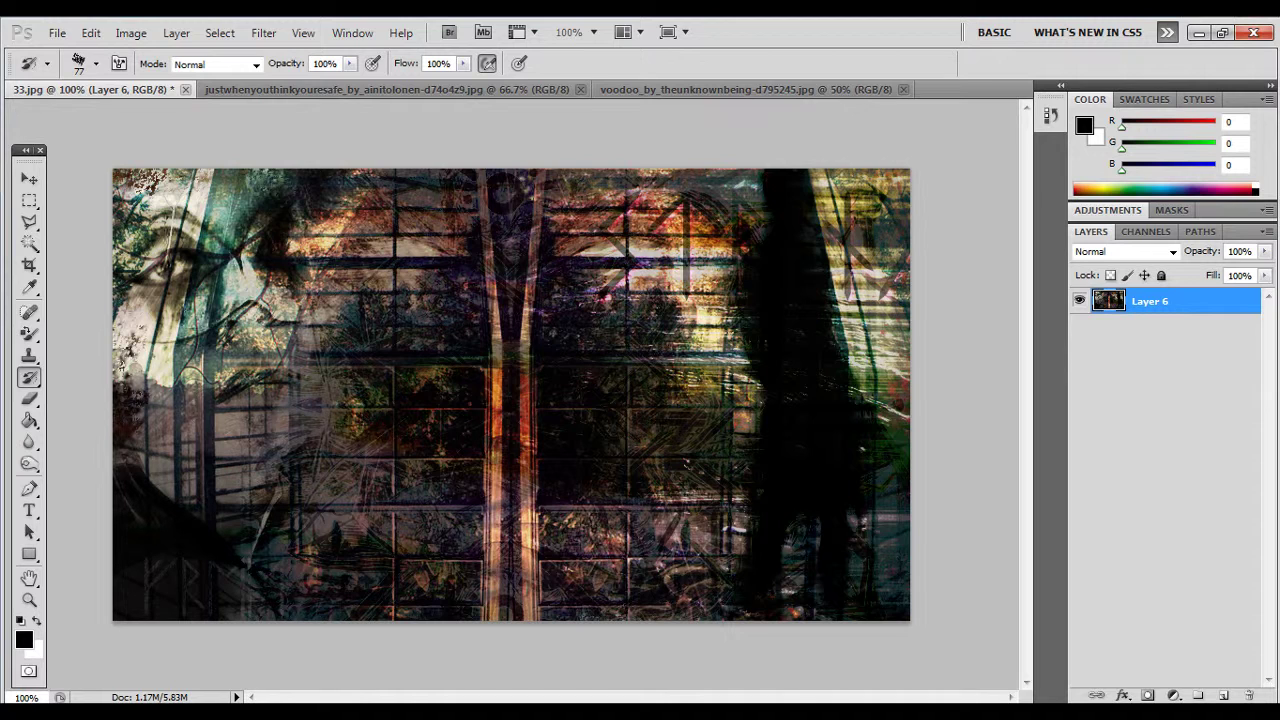
- Restore the bottom edge with a size 69 brush, then reduce the brush to 59
{"action": "scroll", "coordinate": [511, 394], "scroll_direction": "up", "scroll_amount": 1}
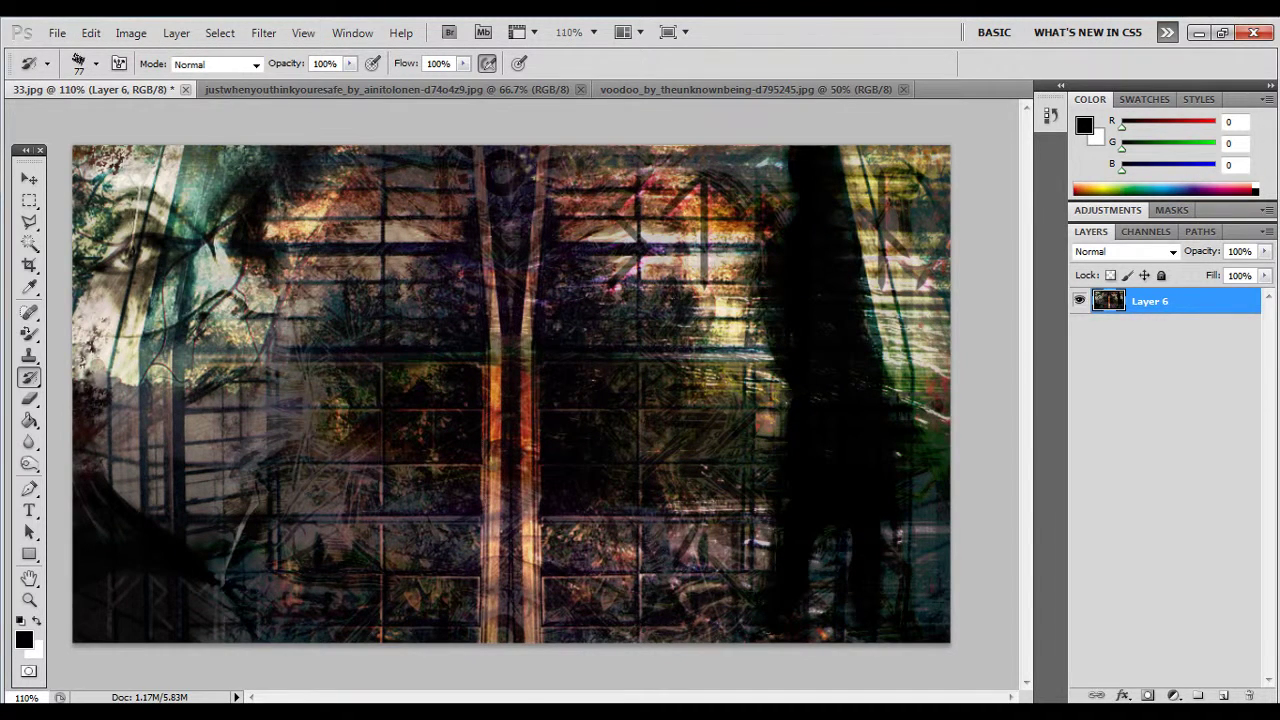
{"action": "right_click", "coordinate": [611, 632]}
{"action": "type", "text": "69"}
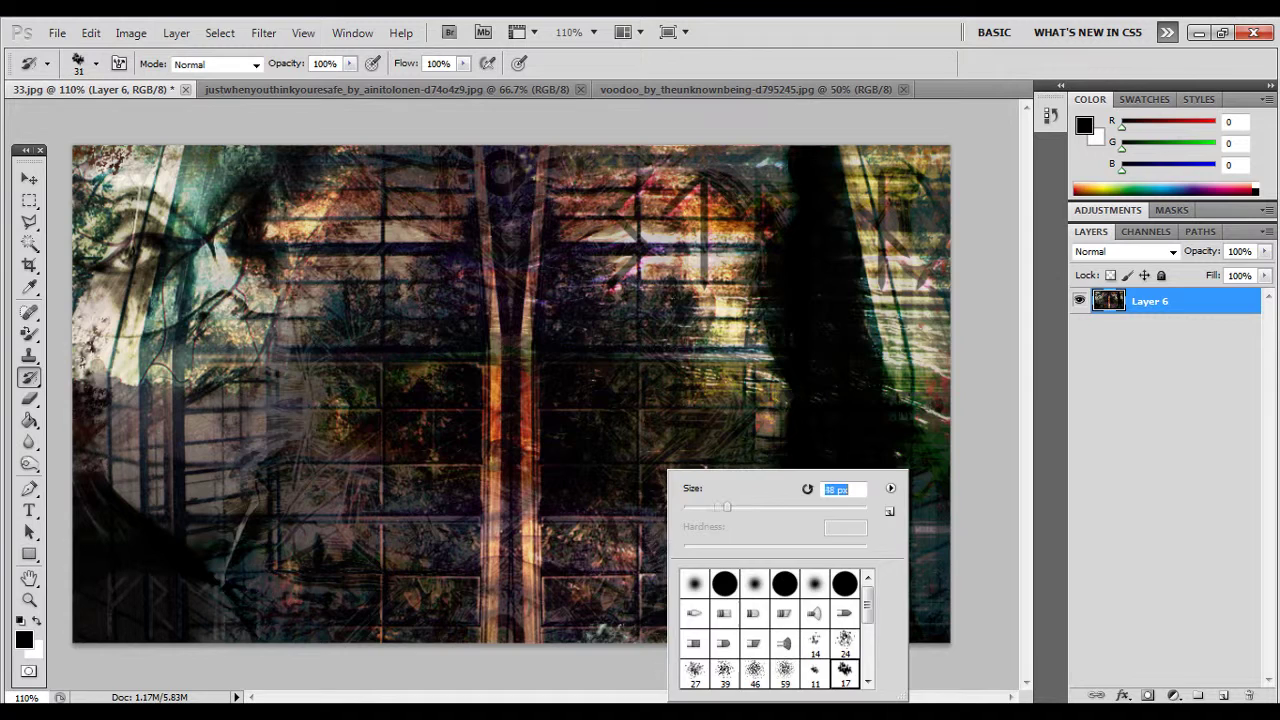
{"action": "key", "text": "Return"}
{"action": "left_click_drag", "start_coordinate": [408, 630], "coordinate": [944, 636]}
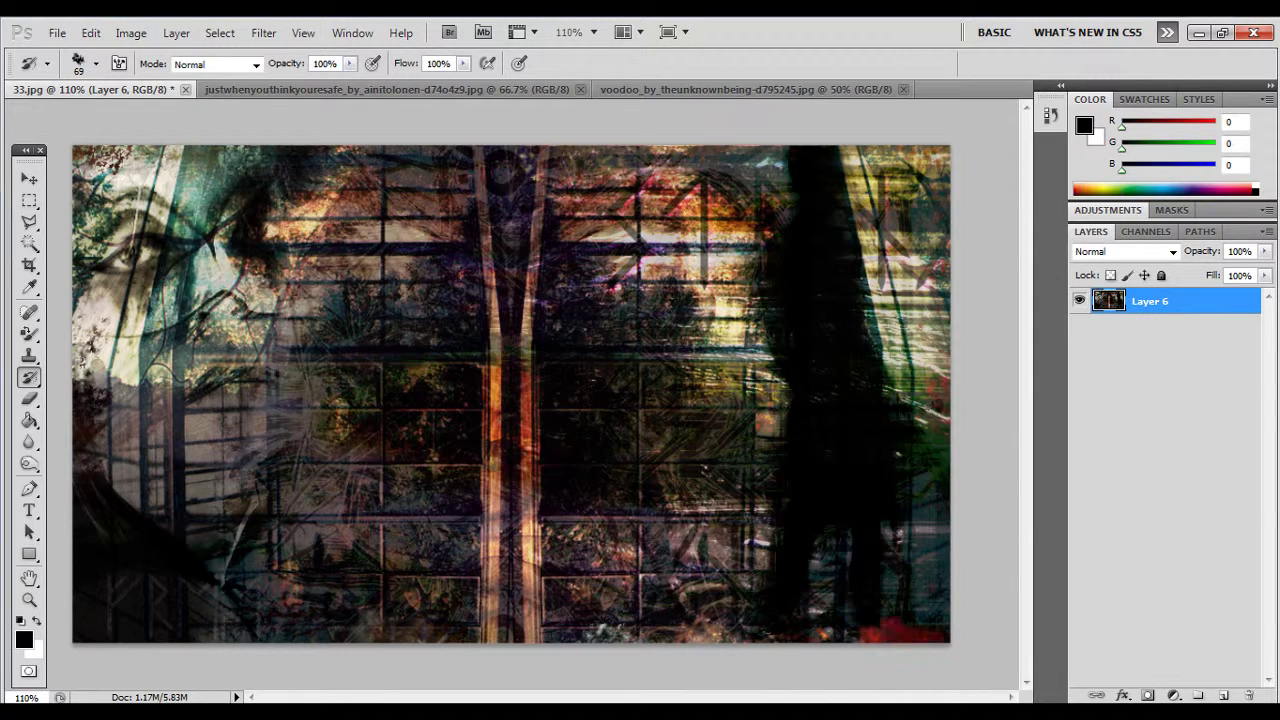
{"action": "right_click", "coordinate": [866, 630]}
{"action": "type", "text": "59"}
{"action": "key", "text": "Return"}
{"action": "left_click_drag", "start_coordinate": [832, 620], "coordinate": [880, 618]}
- Paint a bright restored patch near the centre and more along the top edge
{"action": "scroll", "coordinate": [808, 610], "scroll_direction": "down", "scroll_amount": 3}
{"action": "scroll", "coordinate": [818, 580], "scroll_direction": "up", "scroll_amount": 1}
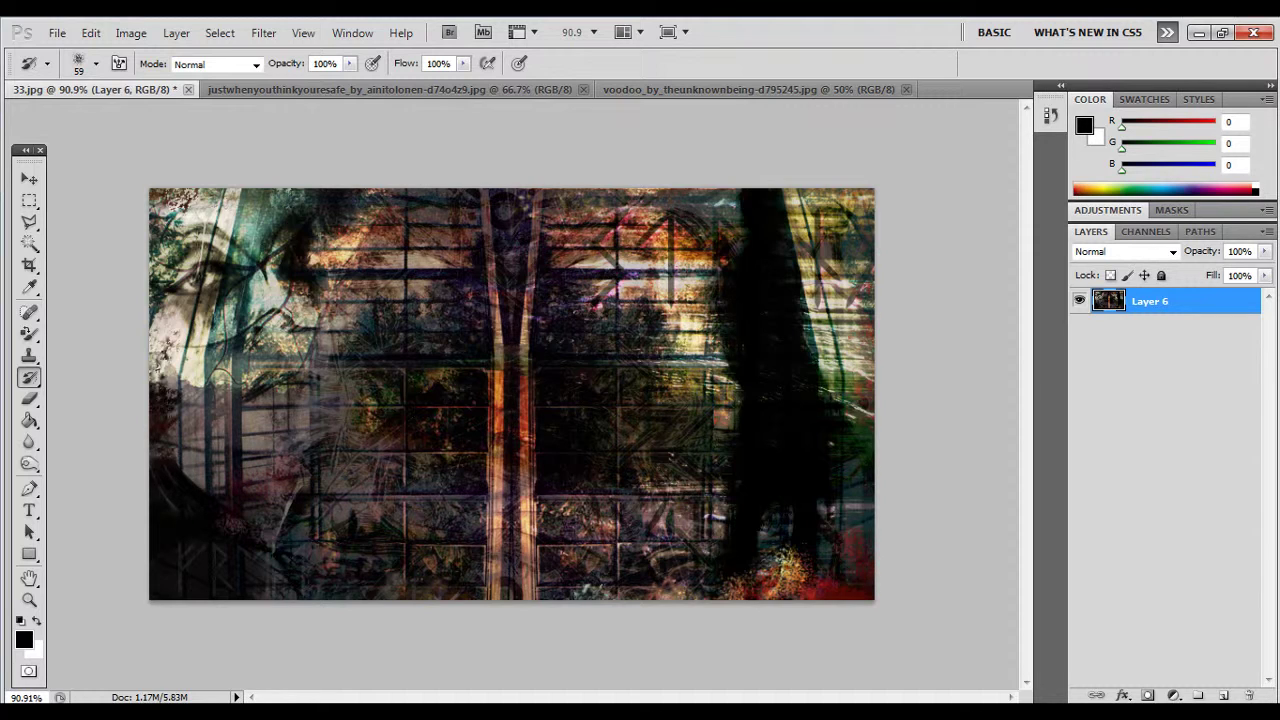
{"action": "left_click_drag", "start_coordinate": [557, 411], "coordinate": [581, 438]}
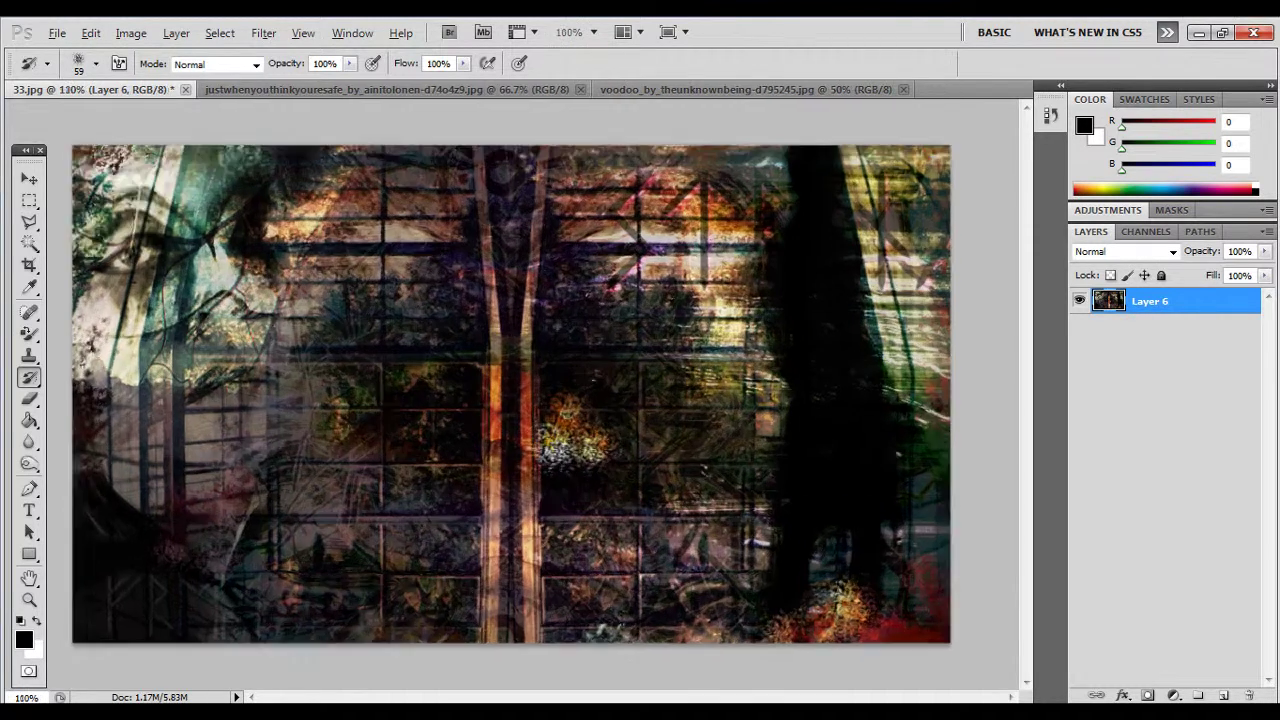
{"action": "scroll", "coordinate": [581, 438], "scroll_direction": "up", "scroll_amount": 1}
{"action": "left_click_drag", "start_coordinate": [527, 180], "coordinate": [414, 181]}
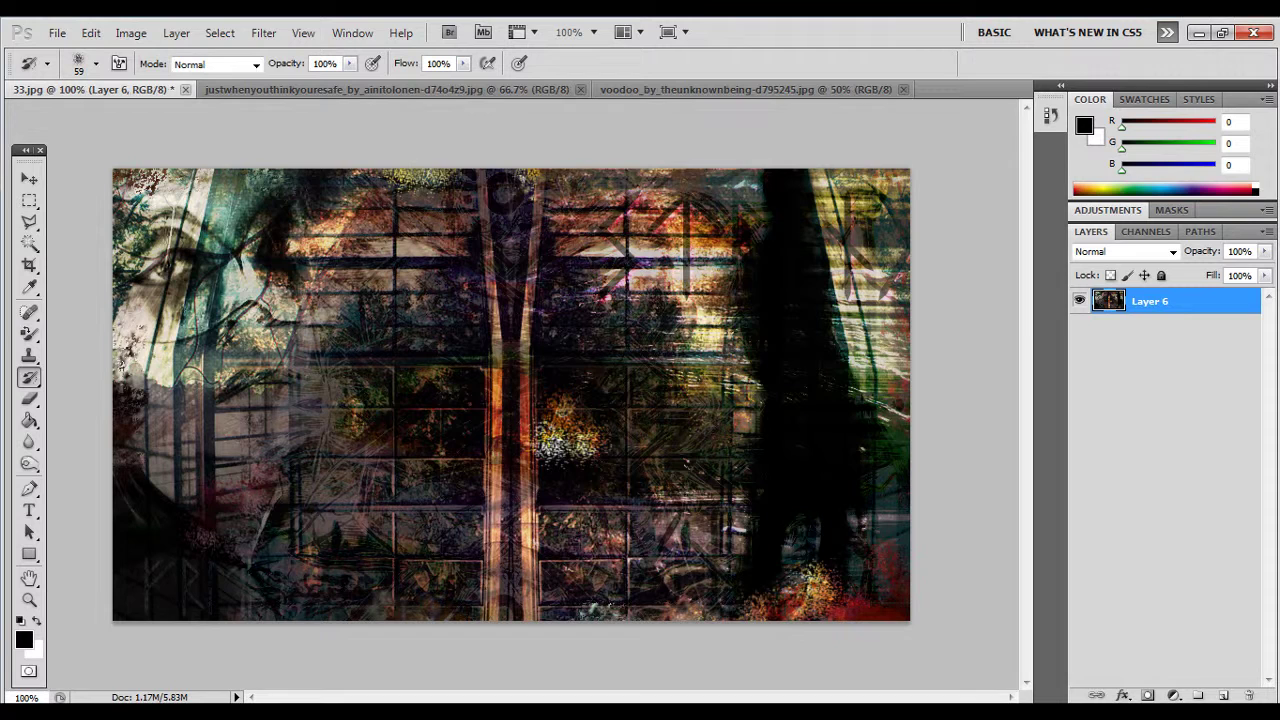
- Type an 'o' rune in a lower-left text box and move it up on the left
{"action": "key", "text": "t"}
{"action": "left_click_drag", "start_coordinate": [255, 524], "coordinate": [408, 620]}
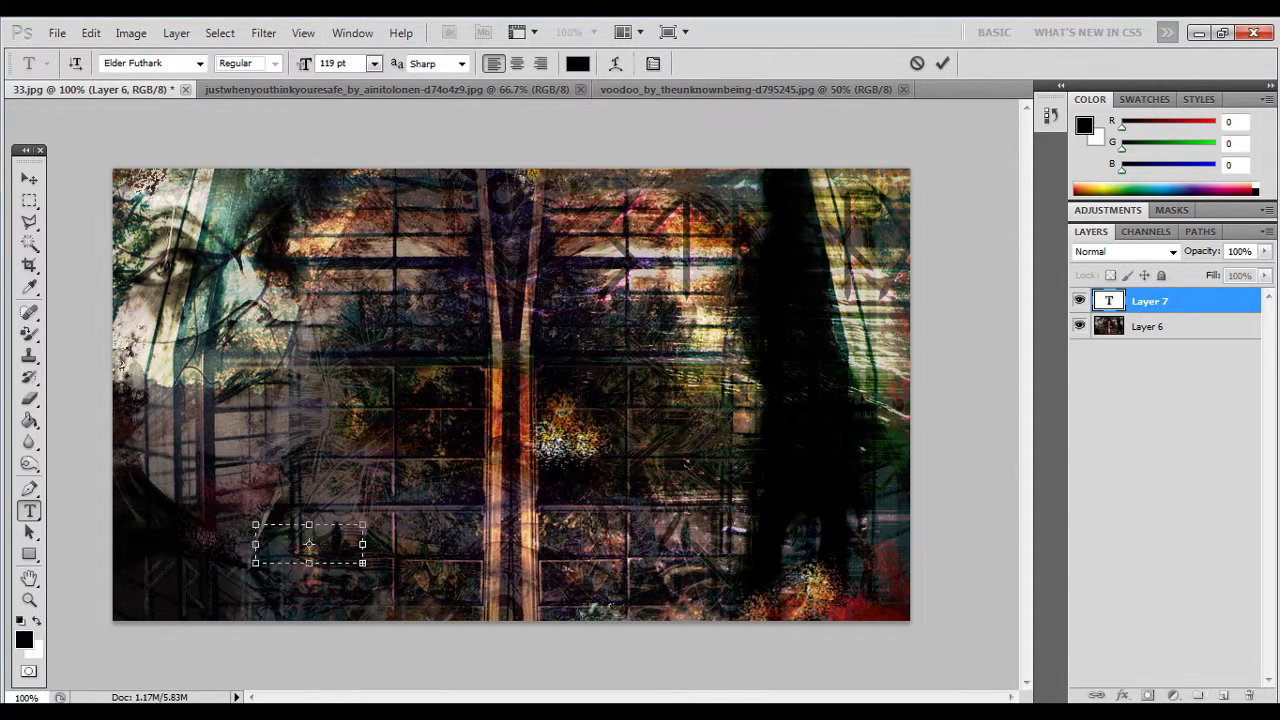
{"action": "type", "text": "o"}
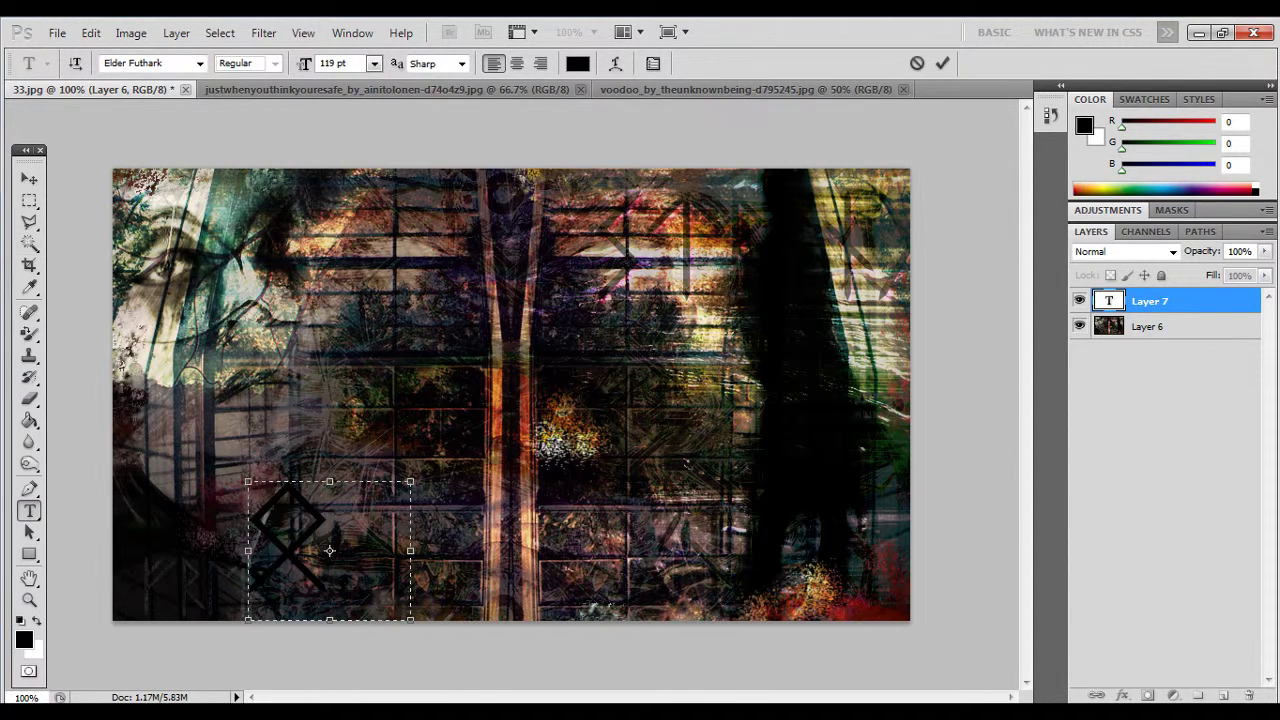
{"action": "left_click", "coordinate": [29, 178]}
{"action": "left_click_drag", "start_coordinate": [290, 540], "coordinate": [316, 345]}
- Blend the rune layer in Divide mode and move it to the bottom-right corner
{"action": "right_click", "coordinate": [1200, 301]}
{"action": "left_click", "coordinate": [1004, 187]}
{"action": "left_click", "coordinate": [1077, 360]}
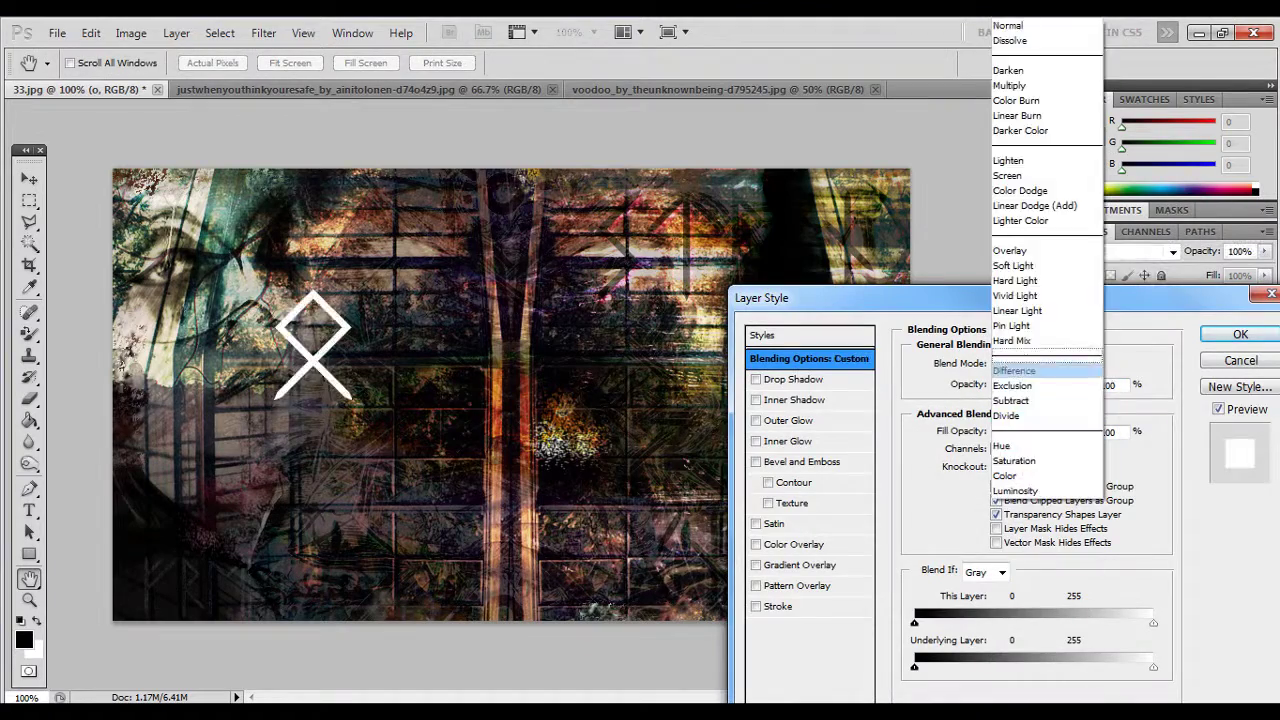
{"action": "left_click", "coordinate": [1034, 440]}
{"action": "left_click", "coordinate": [1234, 331]}
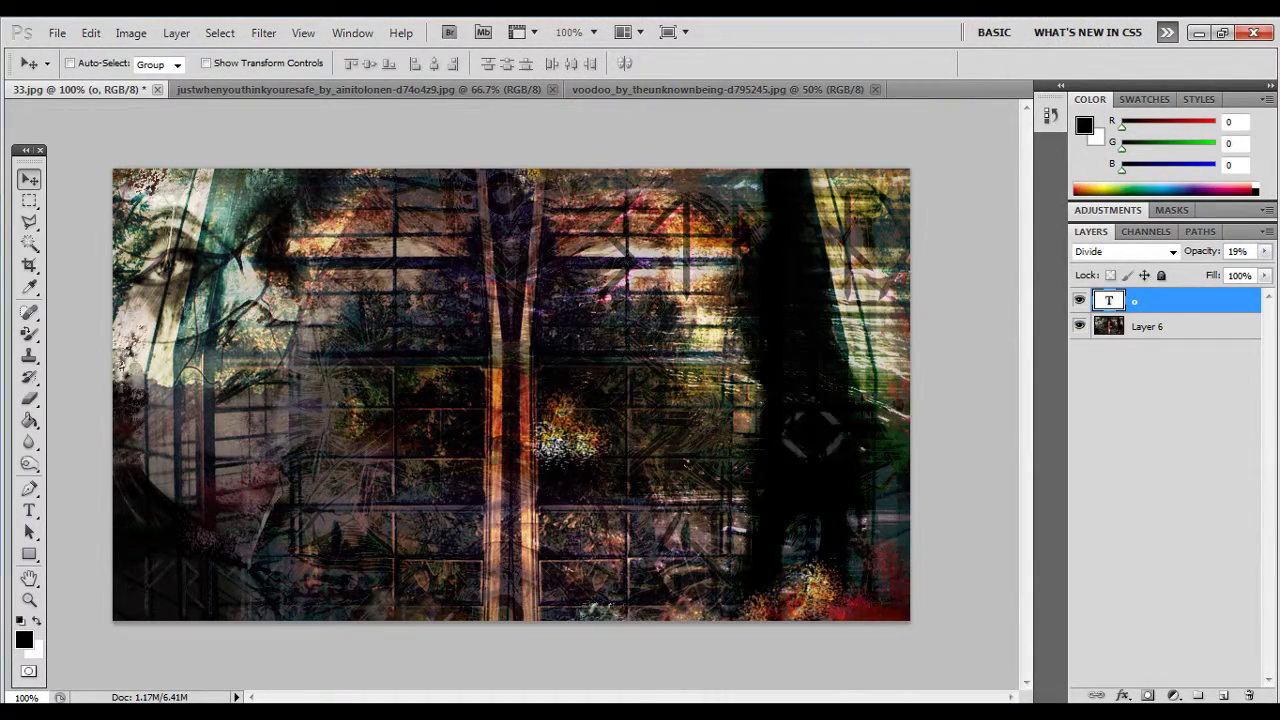
{"action": "left_click_drag", "start_coordinate": [313, 345], "coordinate": [885, 565]}
- Reopen the rune's layer style and lower its fill to 87%
{"action": "double_click", "coordinate": [1200, 301]}
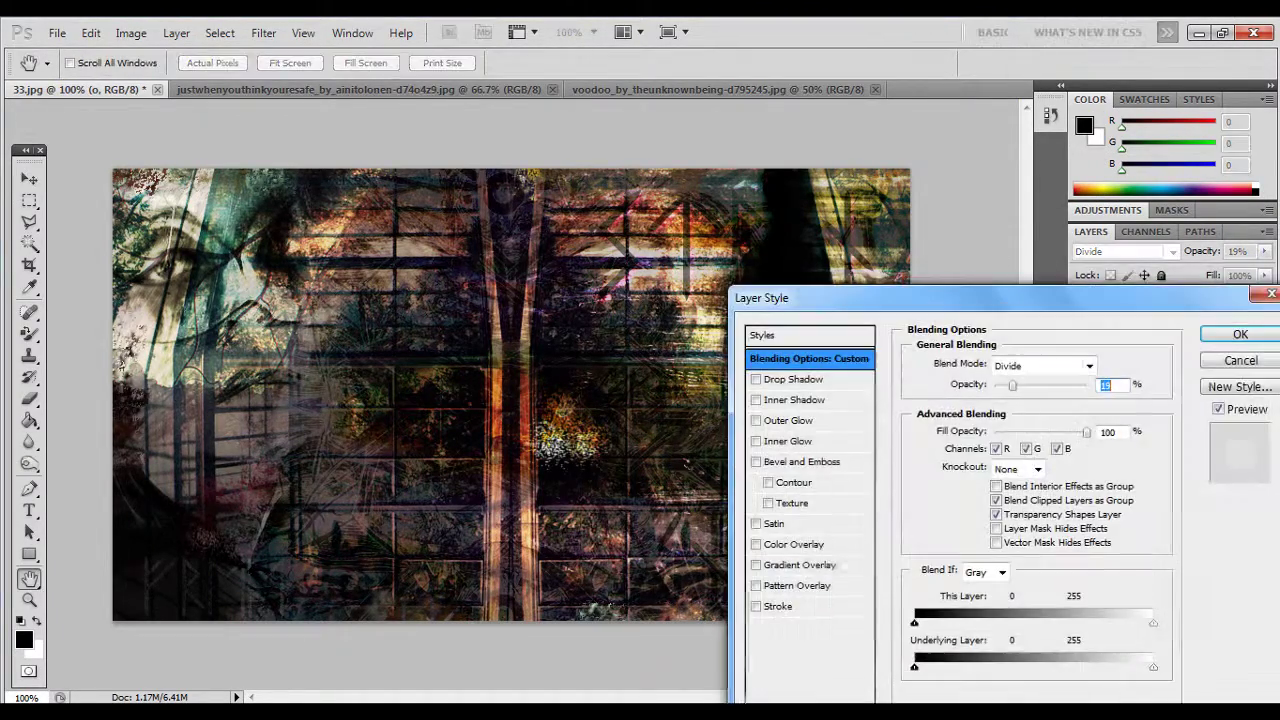
{"action": "left_click_drag", "start_coordinate": [1049, 429], "coordinate": [1040, 429]}
{"action": "left_click", "coordinate": [1244, 331]}
- Choose the Eraser, accept rasterizing the rune text layer, and zoom in to 110%
{"action": "key", "text": "e"}
{"action": "key", "text": "Return"}
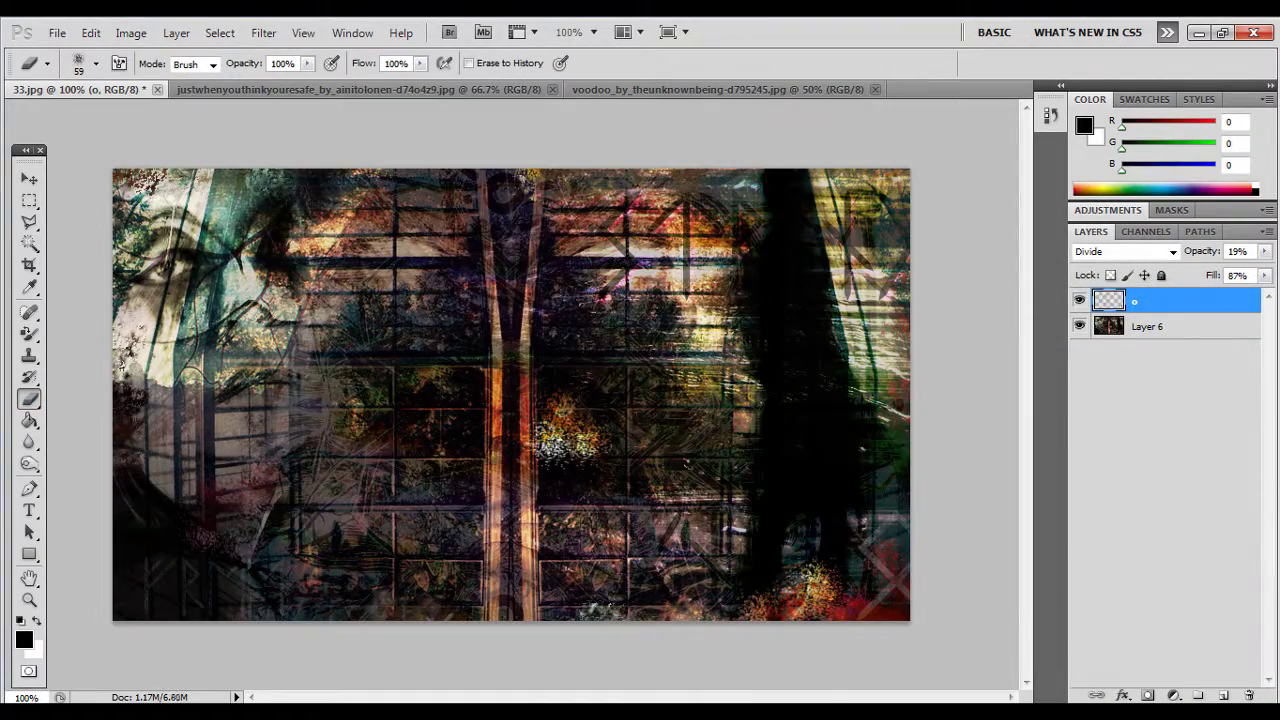
{"action": "scroll", "coordinate": [511, 395], "scroll_direction": "up", "scroll_amount": 1}
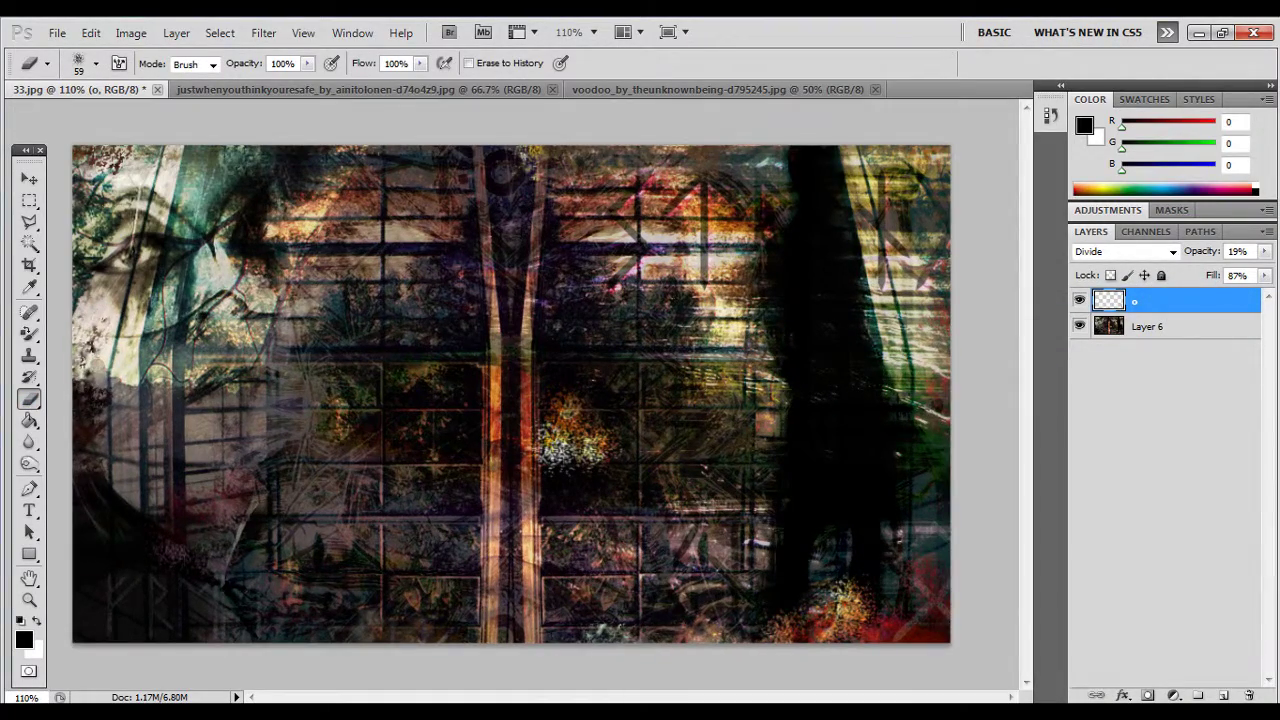